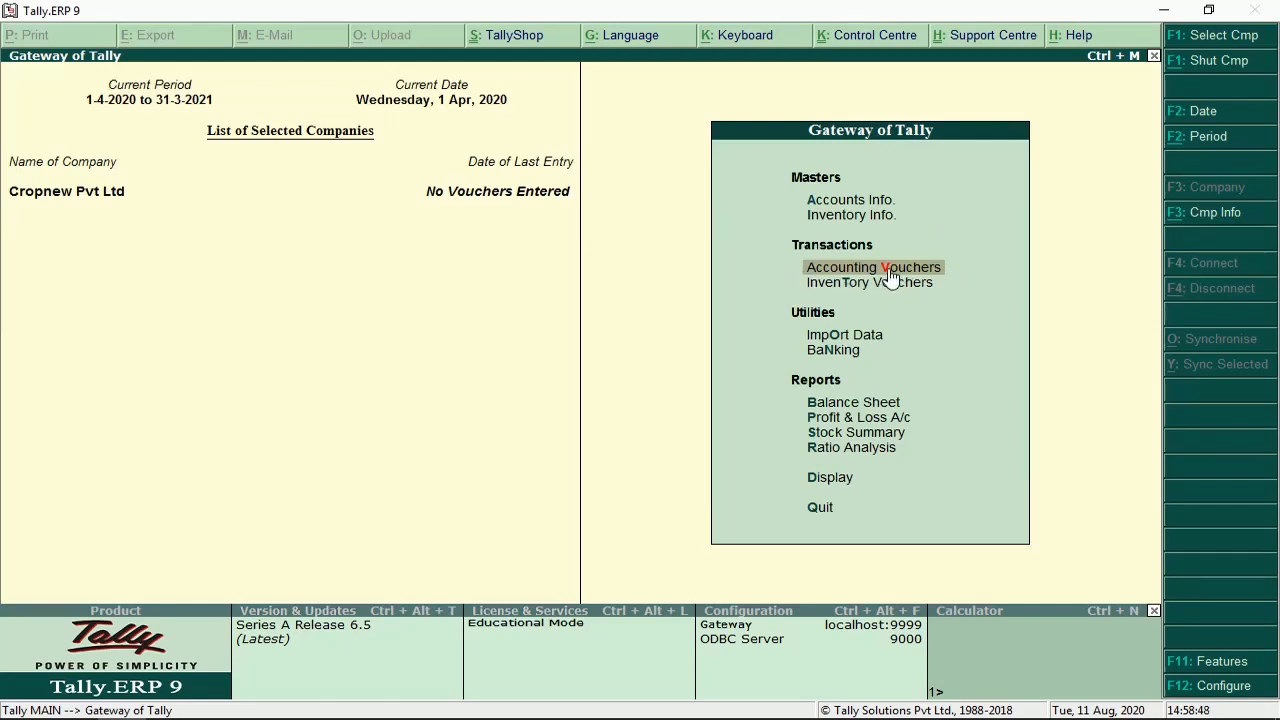
Step: Start a contra voucher in Accounting Vouchers and credit the Cash ledger with 50,000
{"action": "left_click", "coordinate": [886, 267]}
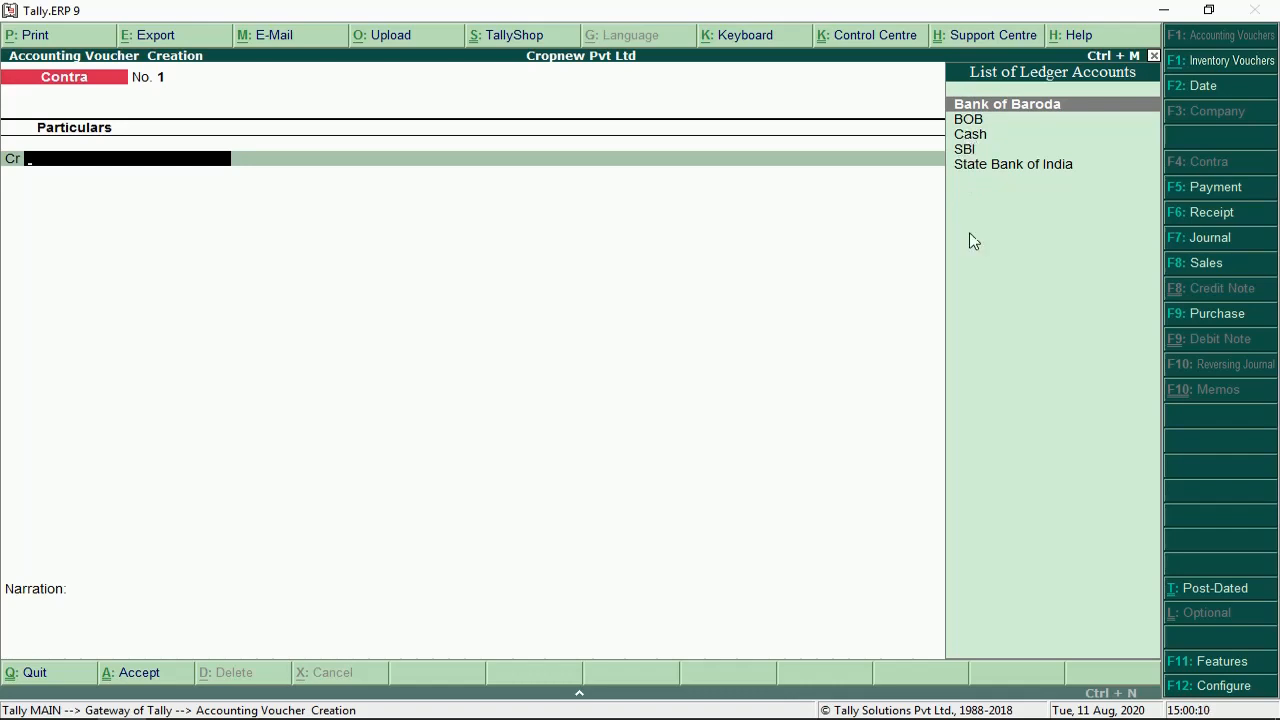
{"action": "key", "text": "Down"}
{"action": "key", "text": "Down"}
{"action": "key", "text": "Return"}
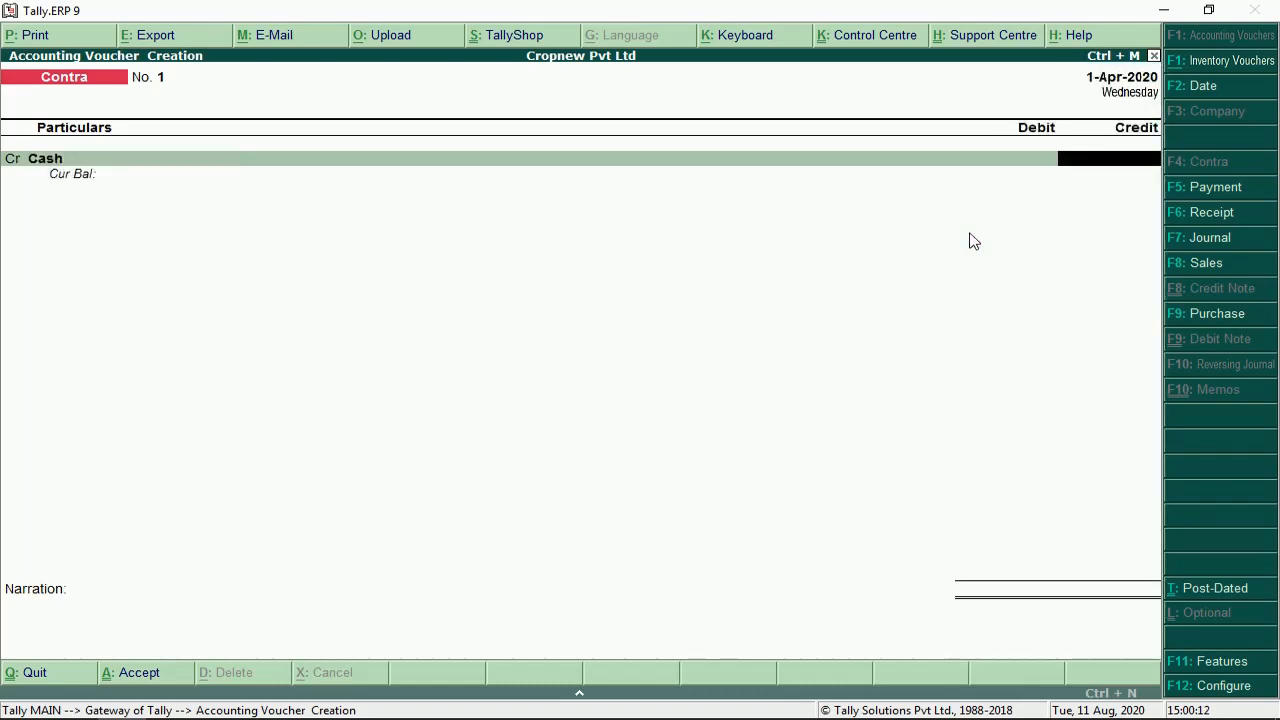
{"action": "type", "text": "50000"}
{"action": "key", "text": "Return"}
Step: Debit the 50,000 to the State Bank of India ledger on the voucher's second line
{"action": "key", "text": "Return"}
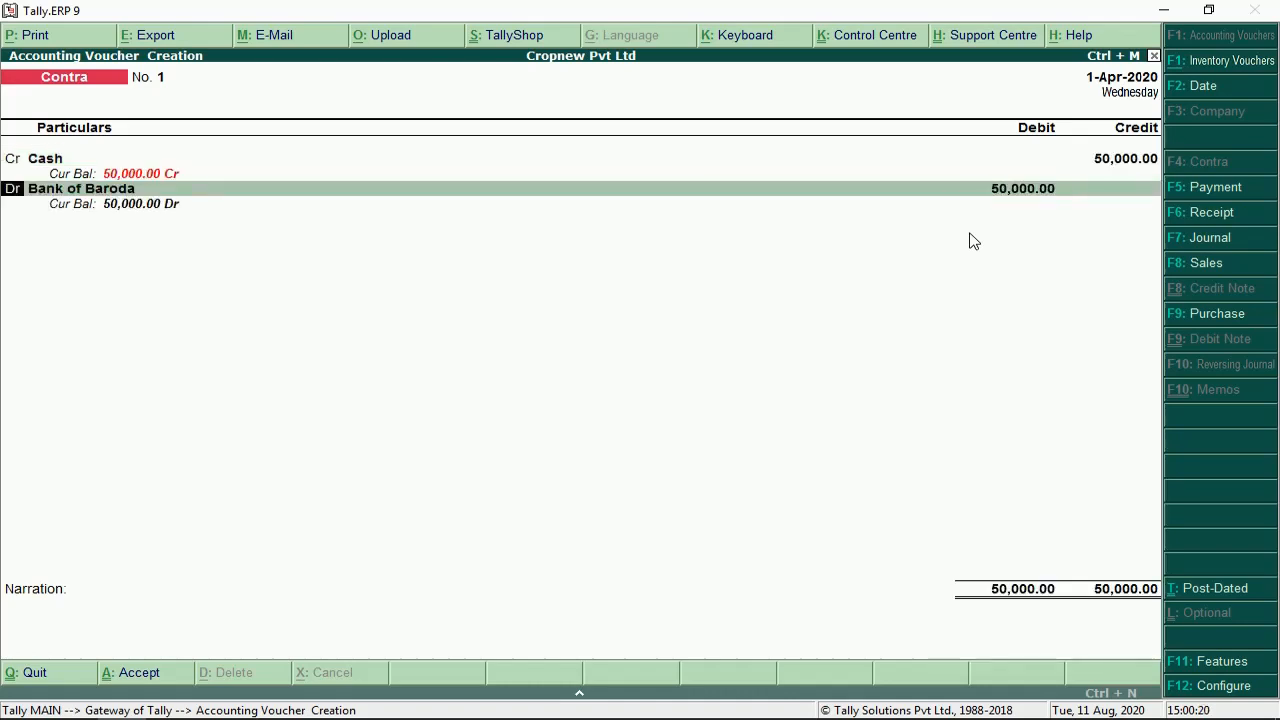
{"action": "key", "text": "Return"}
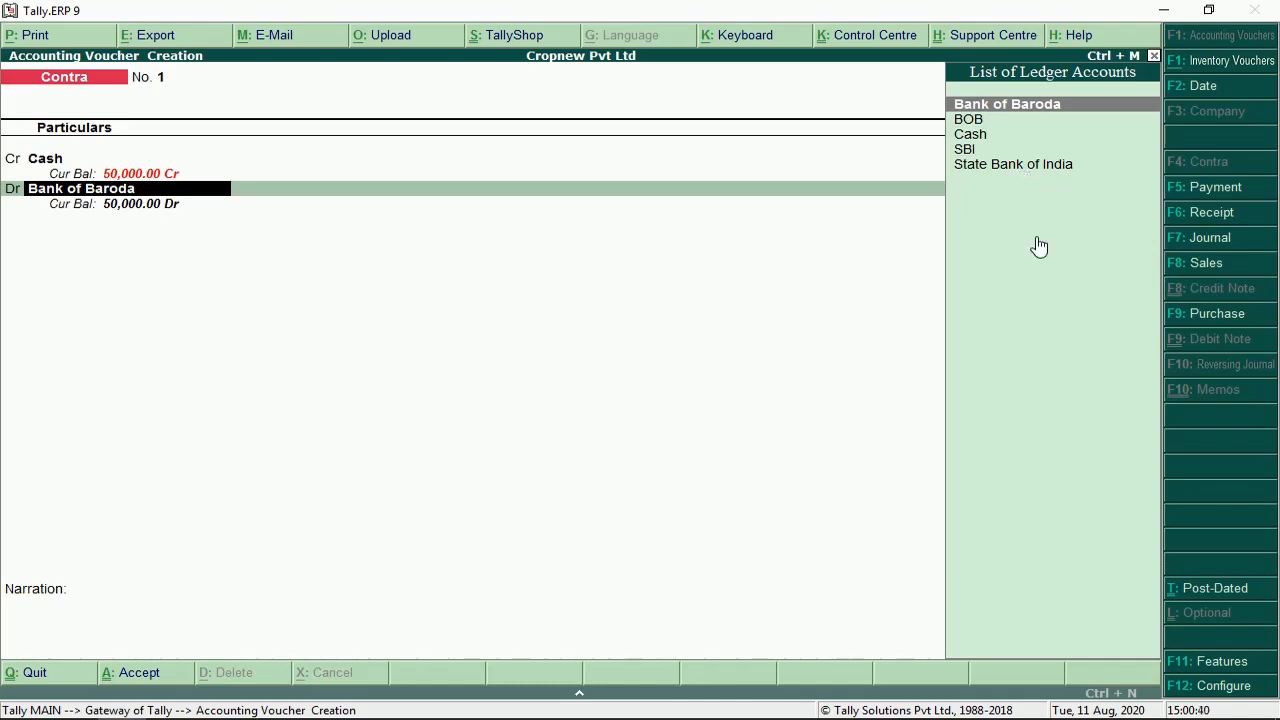
{"action": "key", "text": "Down"}
{"action": "key", "text": "Down"}
{"action": "key", "text": "Down"}
{"action": "key", "text": "Down"}
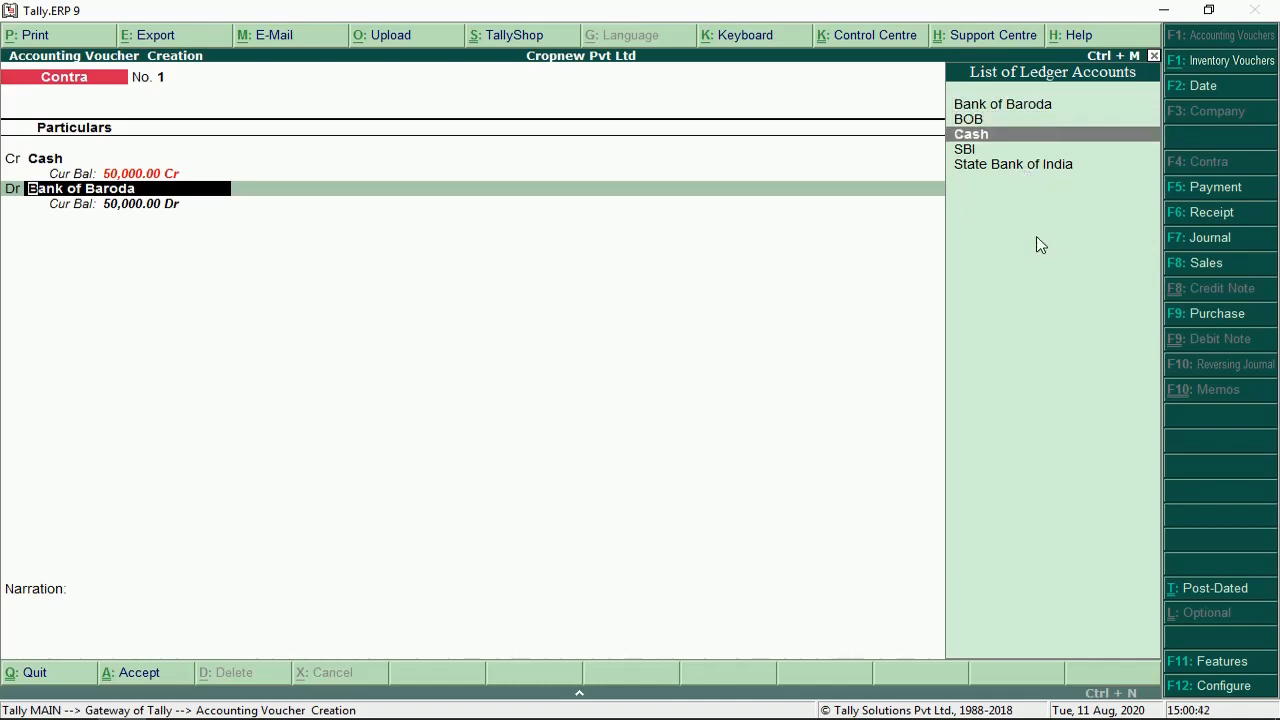
{"action": "key", "text": "Return"}
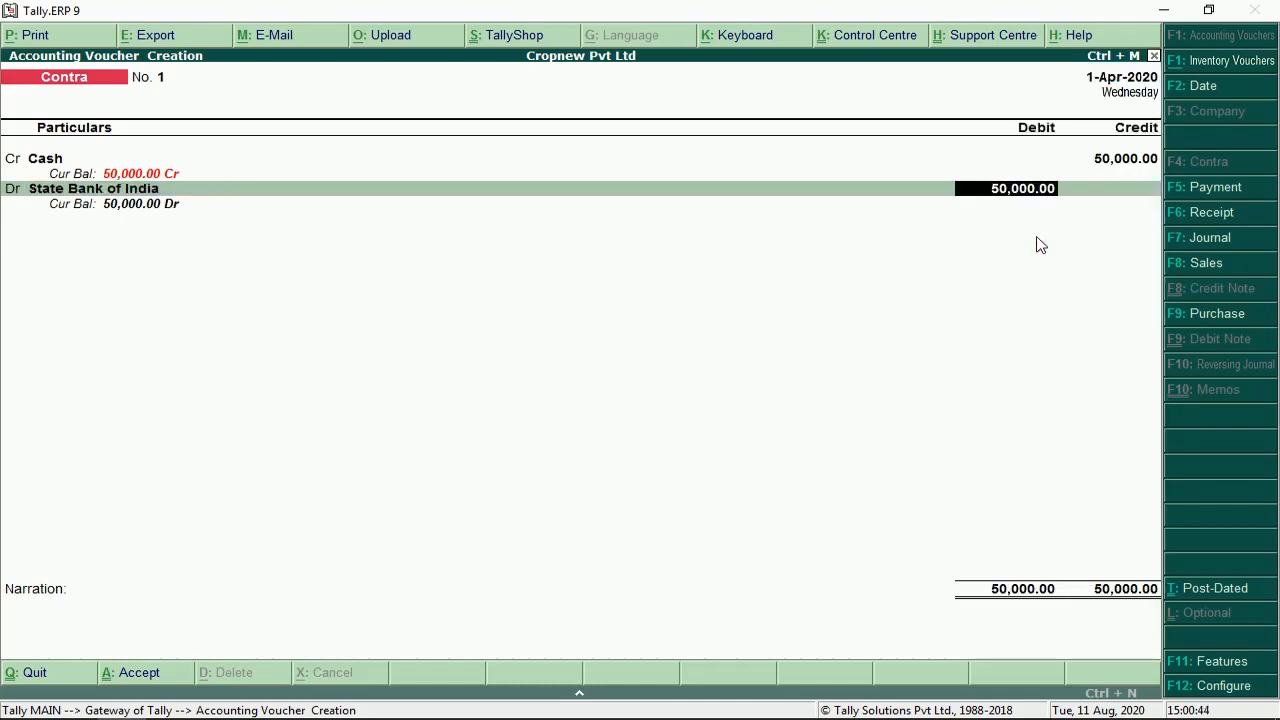
Step: View the State Bank of India ledger's master details from the debit line, accept them and return to the voucher
{"action": "key", "text": "BackSpace"}
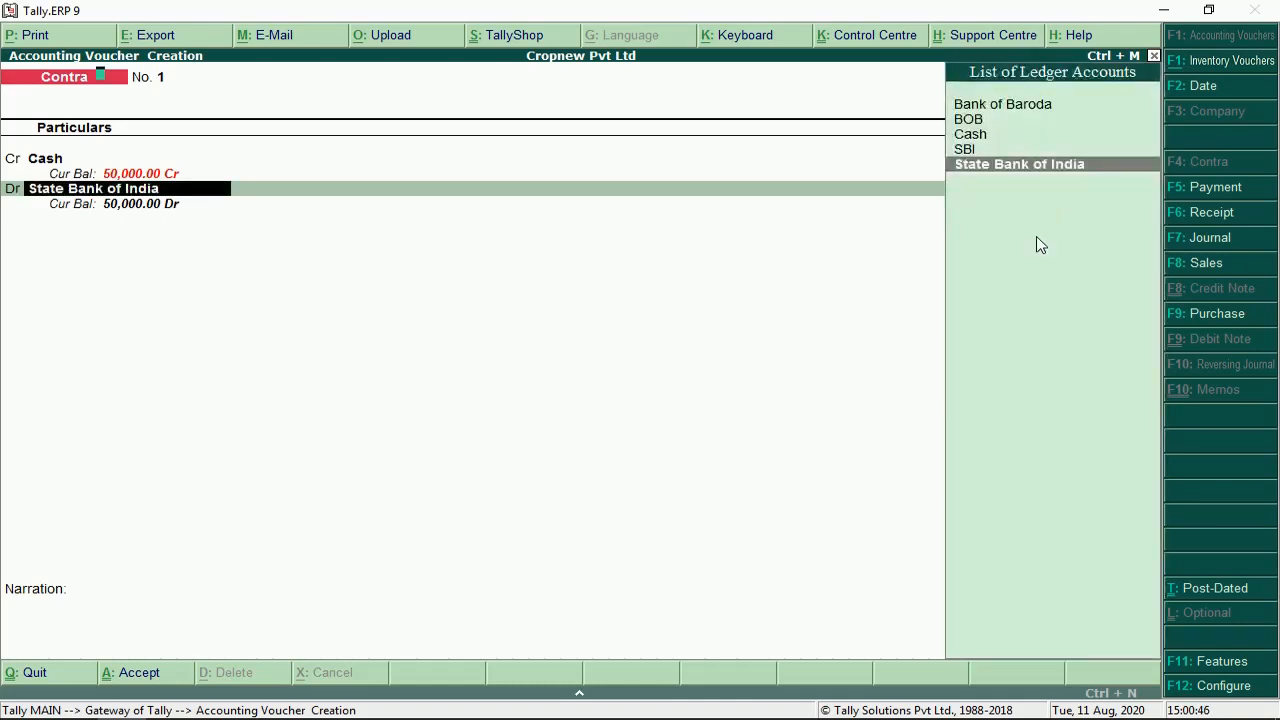
{"action": "key", "text": "ctrl+Return"}
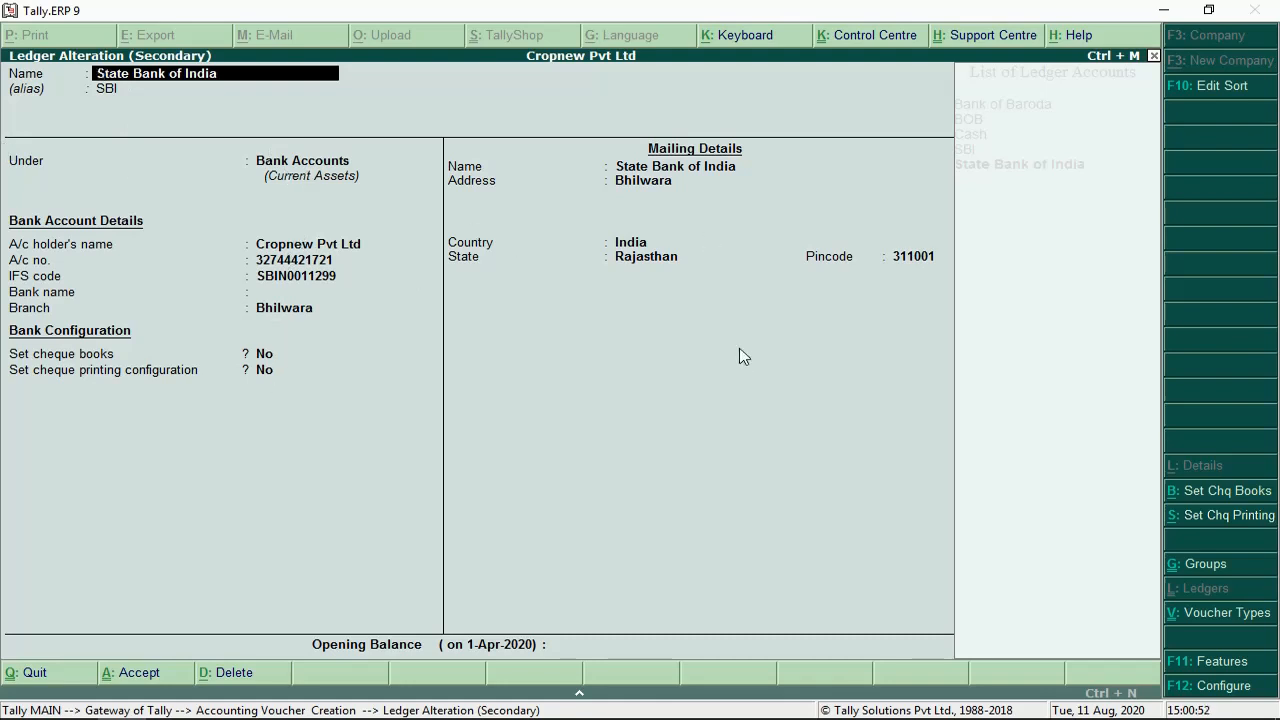
{"action": "key", "text": "Return"}
{"action": "key", "text": "ctrl+a"}
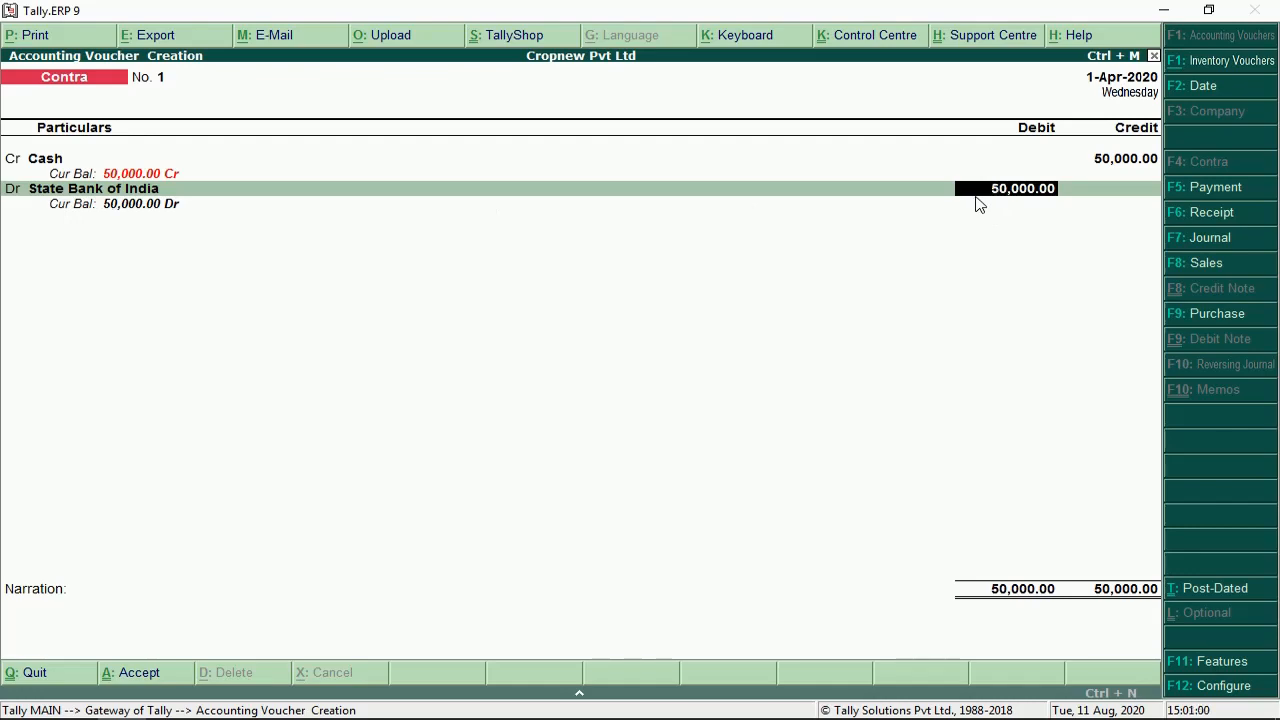
Step: Allocate the State Bank of India amount as a Cash transaction made up of 25 notes of 2000
{"action": "key", "text": "Return"}
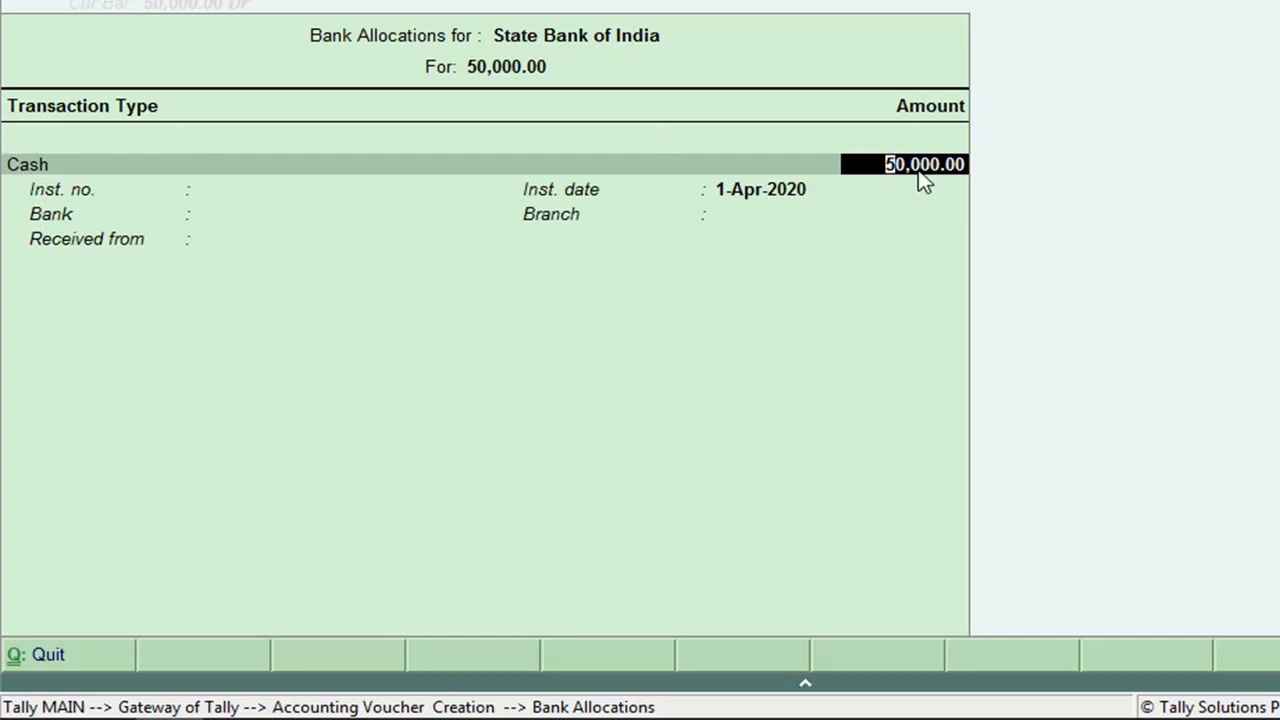
{"action": "key", "text": "Return"}
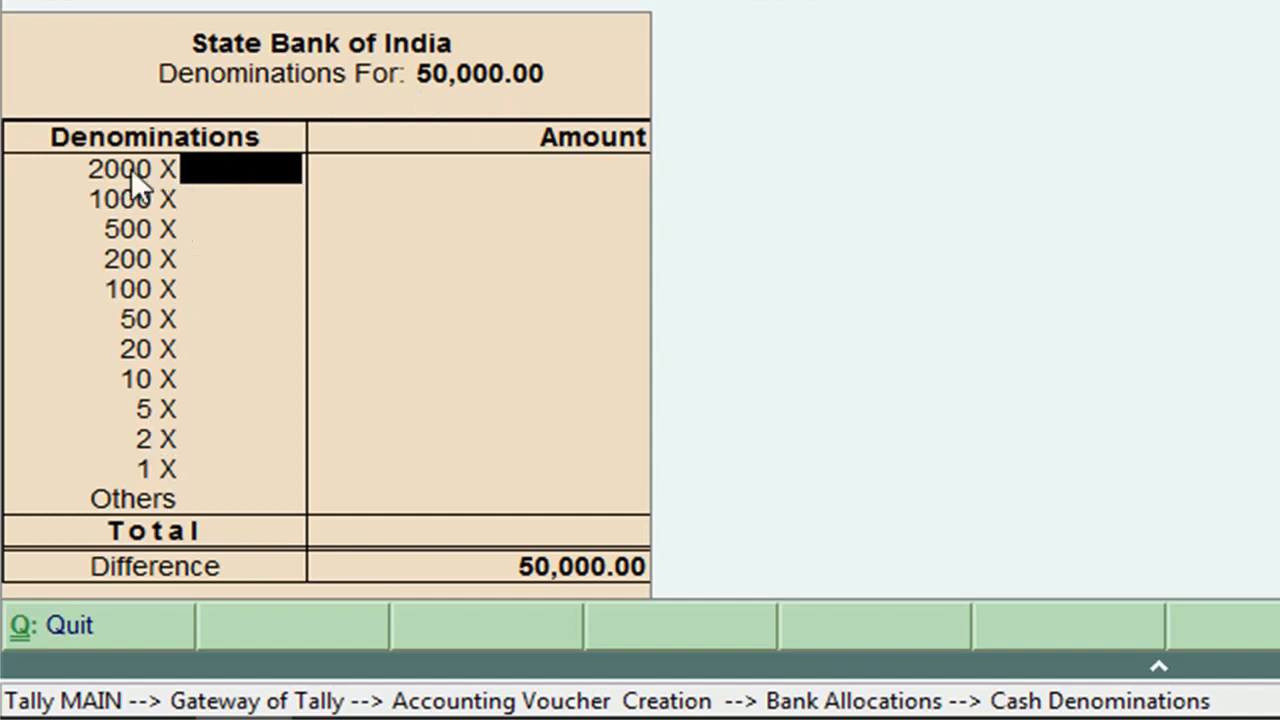
{"action": "type", "text": "25"}
{"action": "key", "text": "Return"}
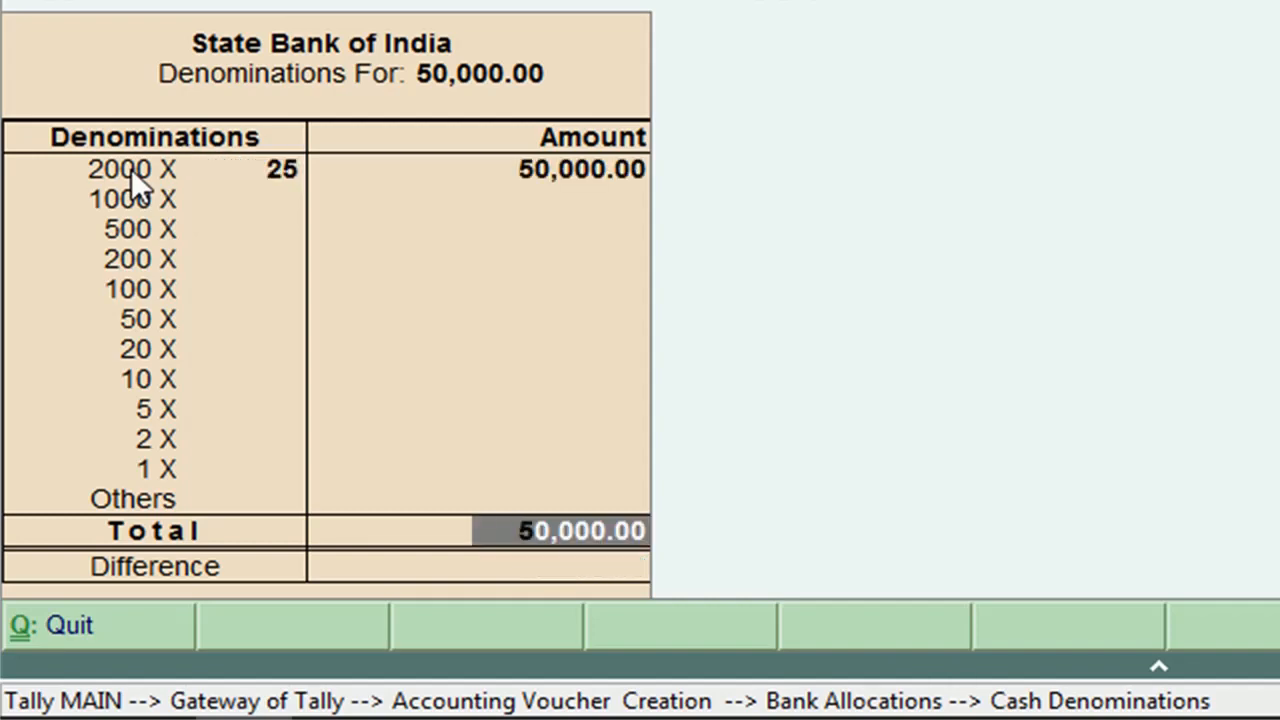
{"action": "key", "text": "Return"}
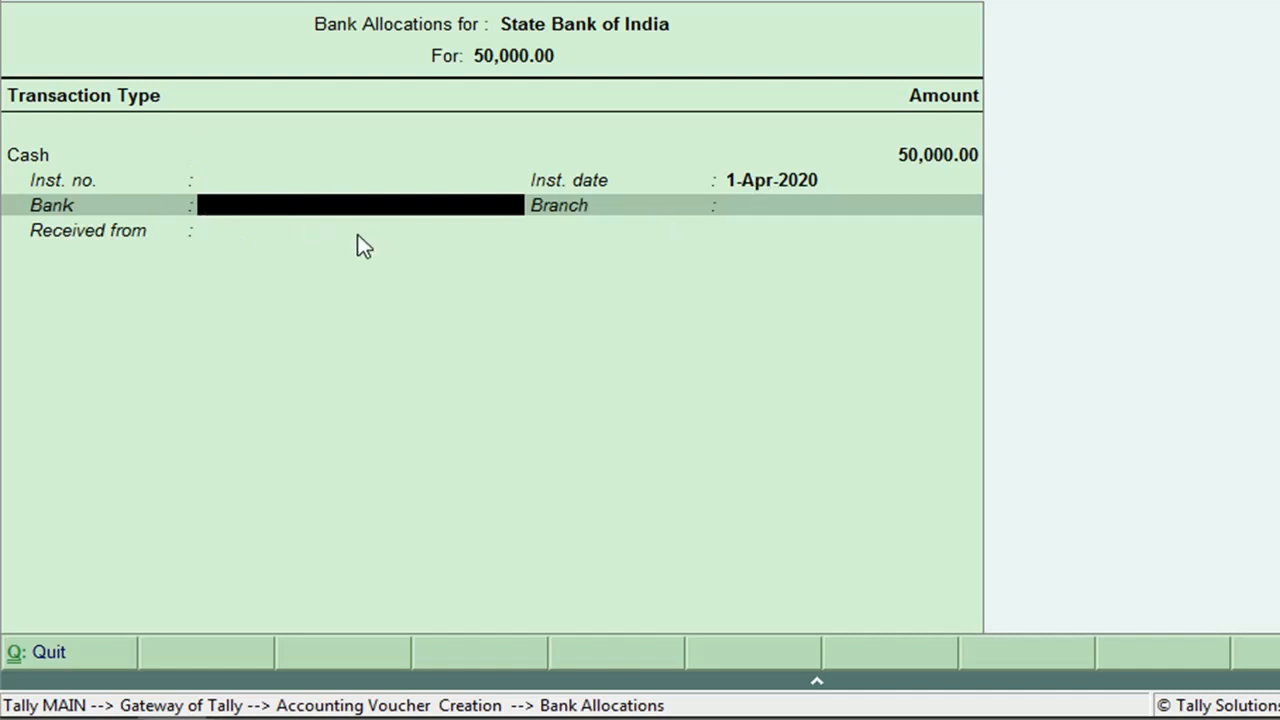
Step: Set the allocation's bank to Not Applicable, then save the contra voucher without a narration and exit voucher creation
{"action": "key", "text": "Return"}
{"action": "key", "text": "Return"}
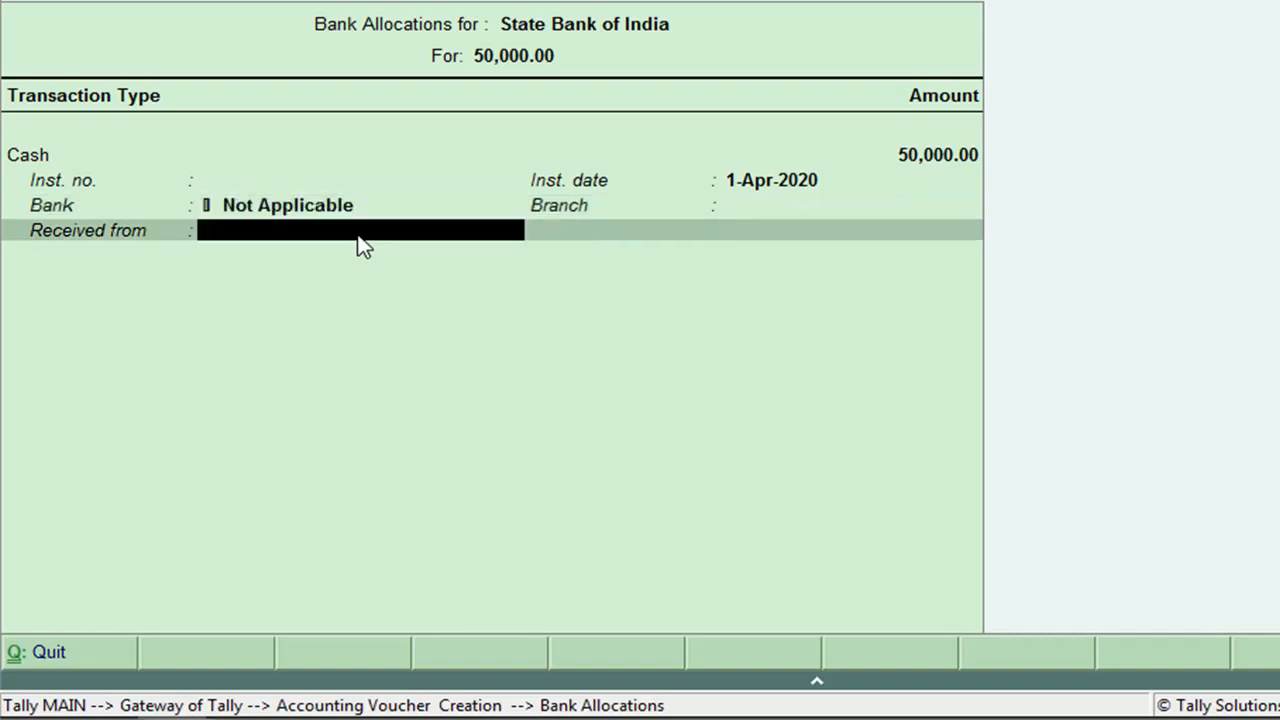
{"action": "key", "text": "Return"}
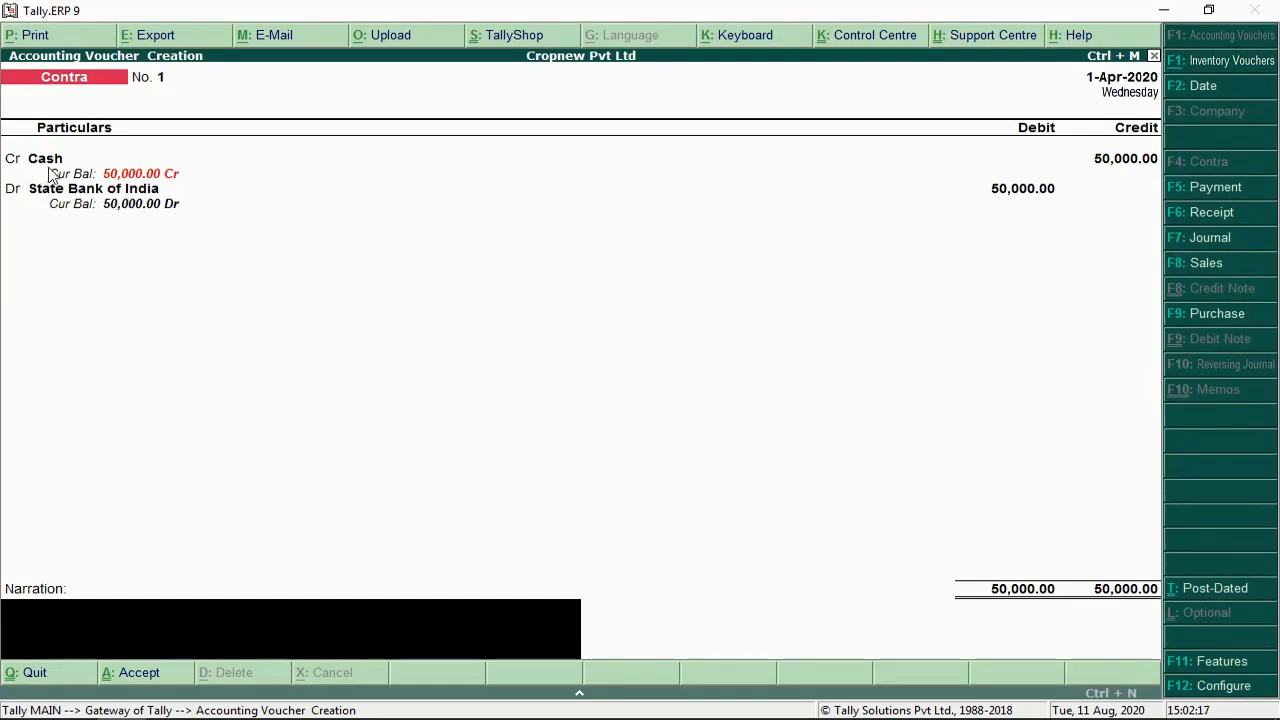
{"action": "key", "text": "Return"}
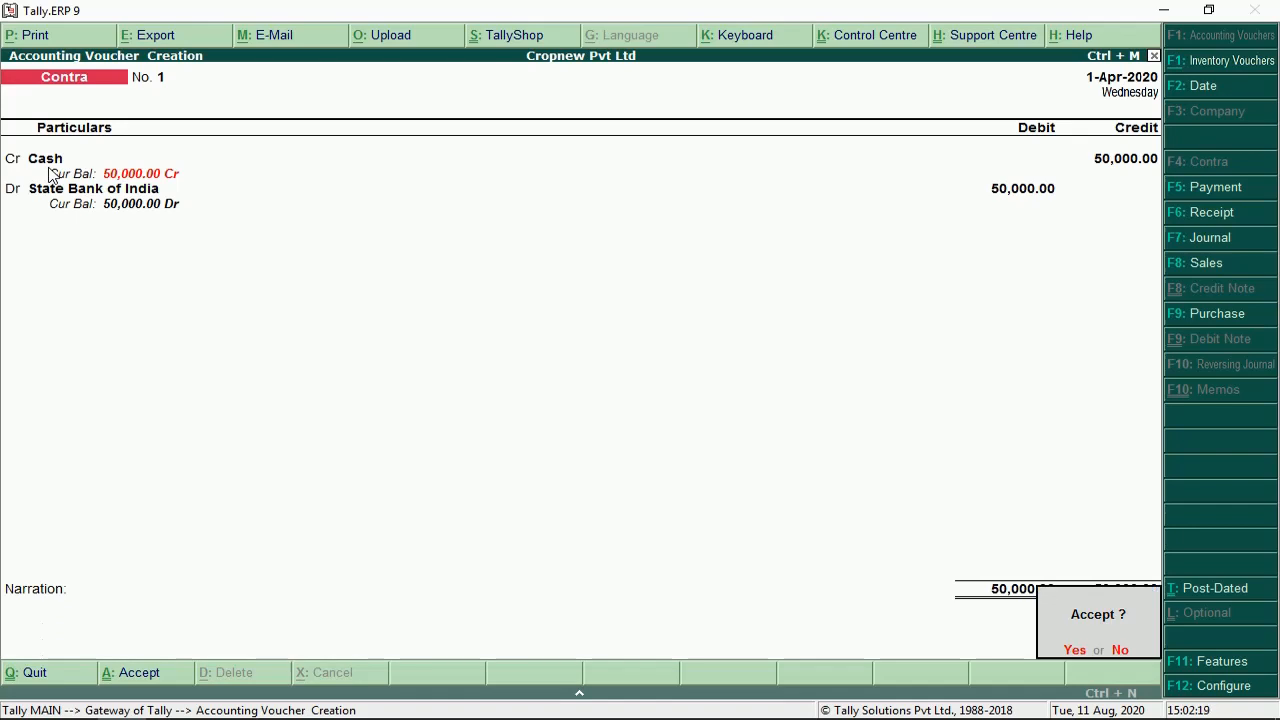
{"action": "key", "text": "Return"}
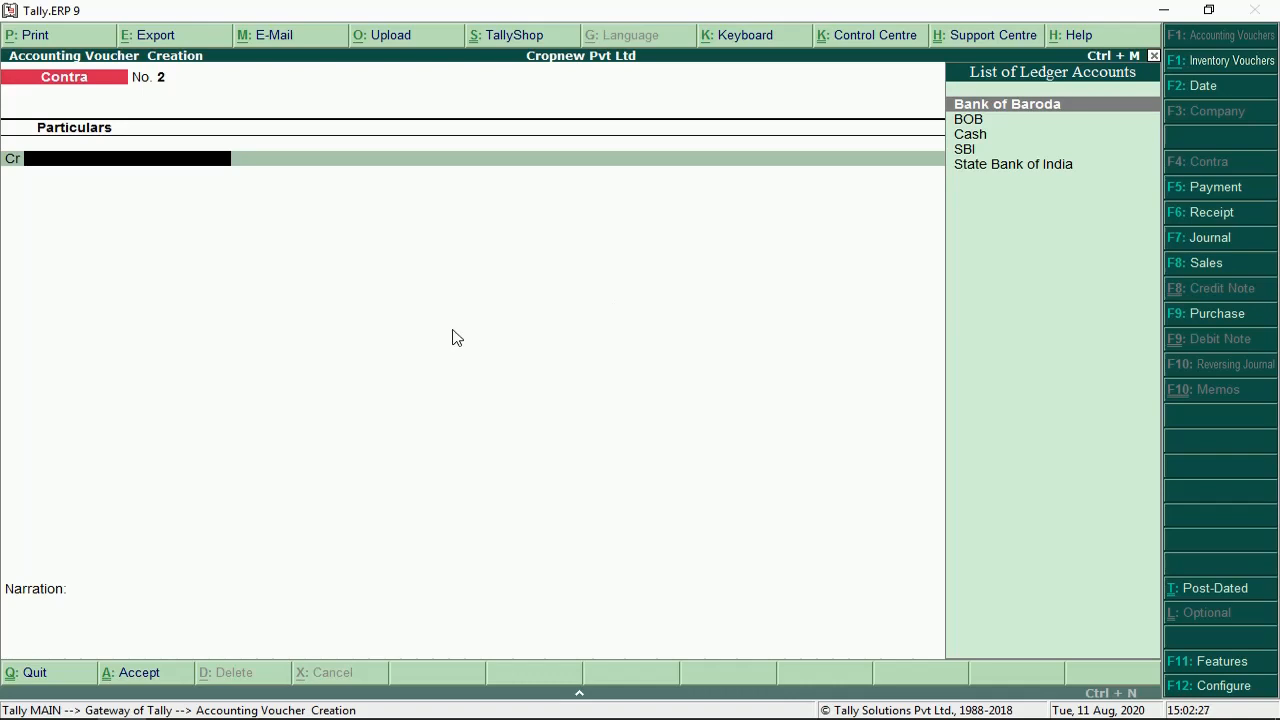
{"action": "key", "text": "Escape"}
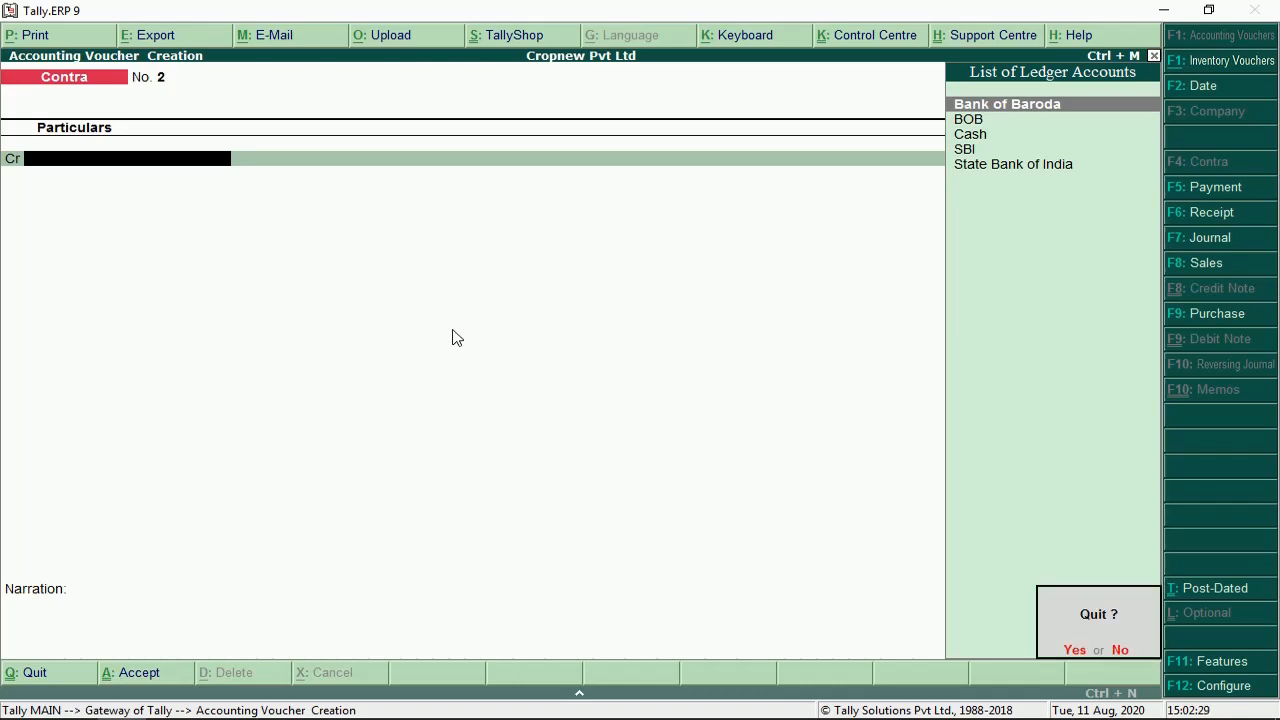
{"action": "key", "text": "y"}
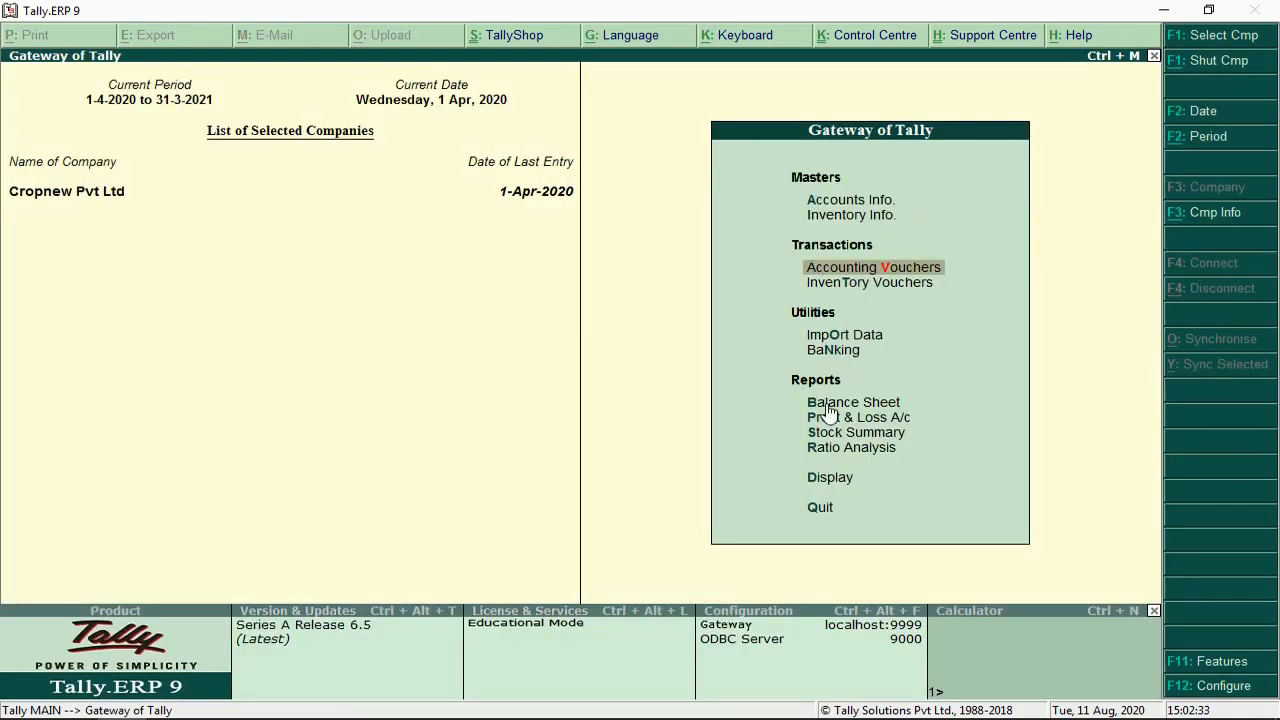
Step: Open the Balance Sheet report and switch it to the detailed view
{"action": "key", "text": "Down"}
{"action": "key", "text": "Down"}
{"action": "key", "text": "Down"}
{"action": "key", "text": "Down"}
{"action": "key", "text": "Down"}
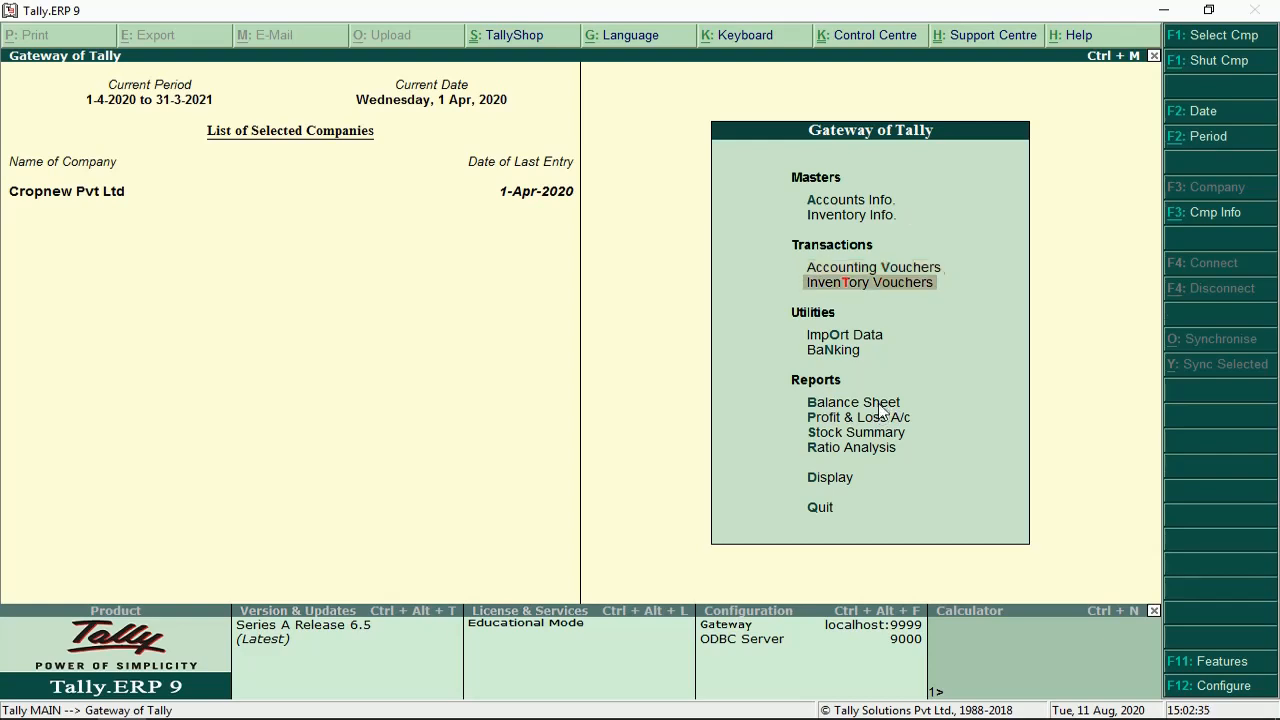
{"action": "key", "text": "Up"}
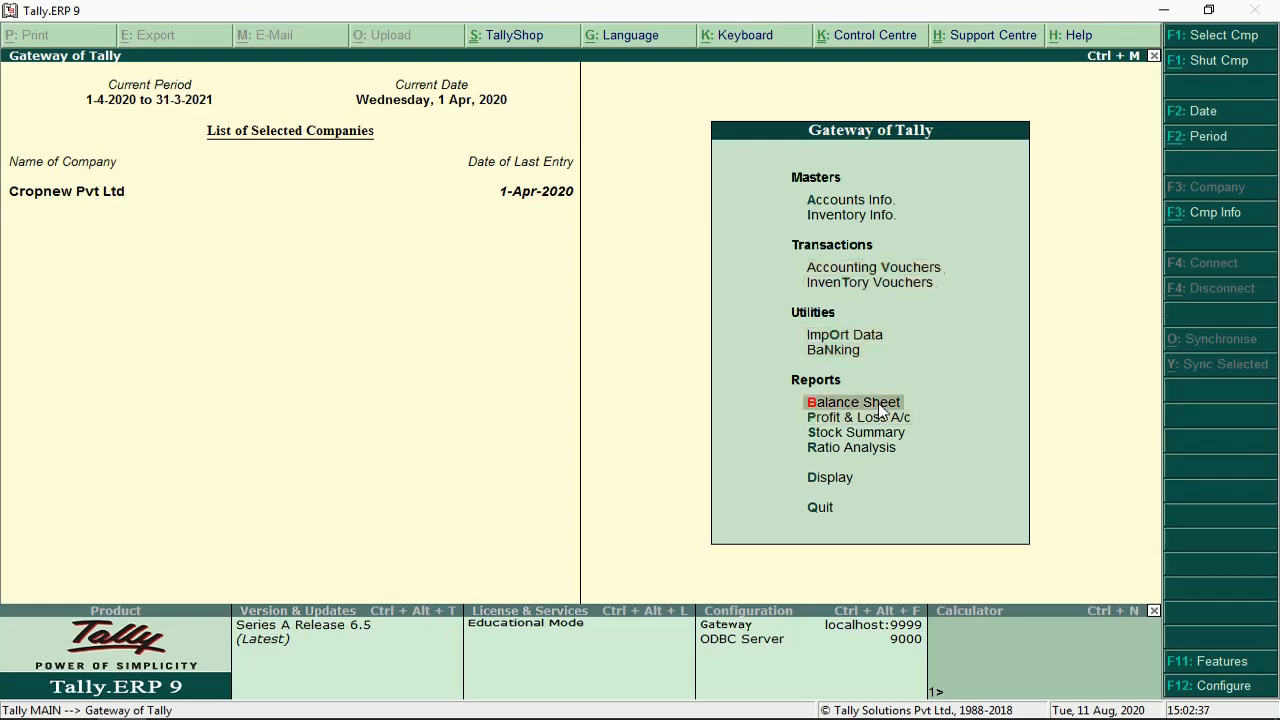
{"action": "key", "text": "Return"}
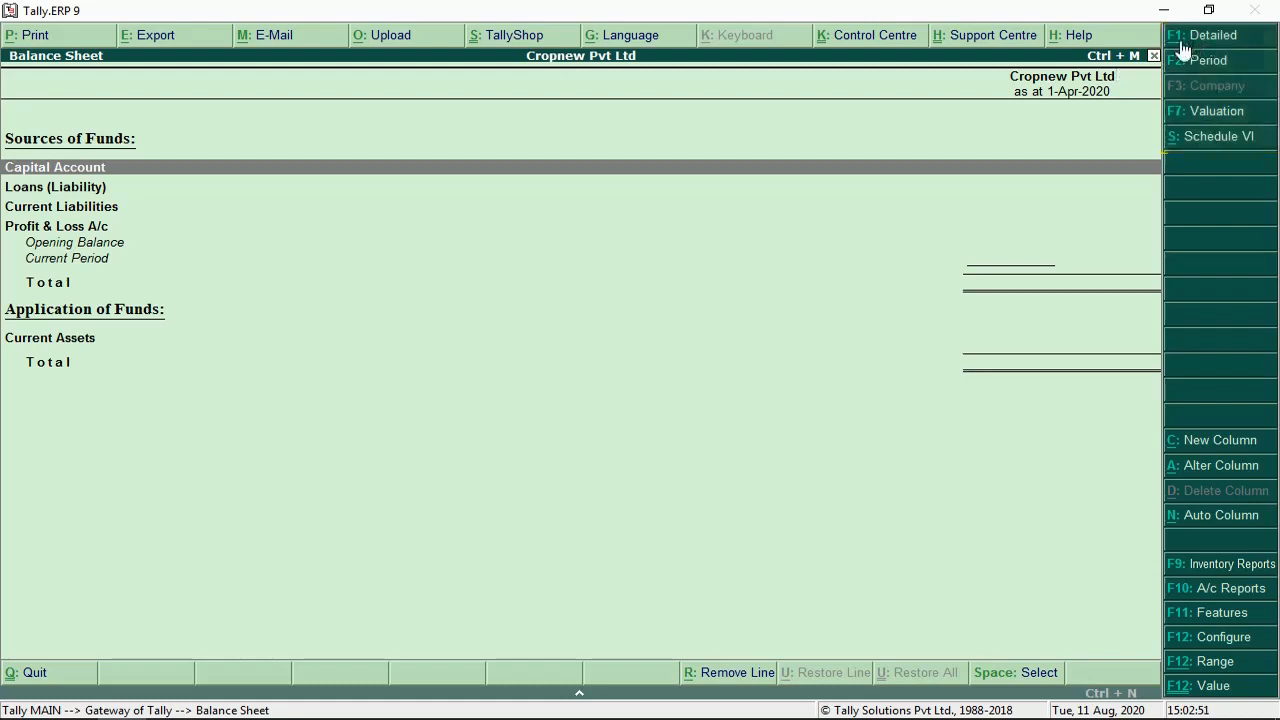
{"action": "left_click", "coordinate": [1218, 45]}
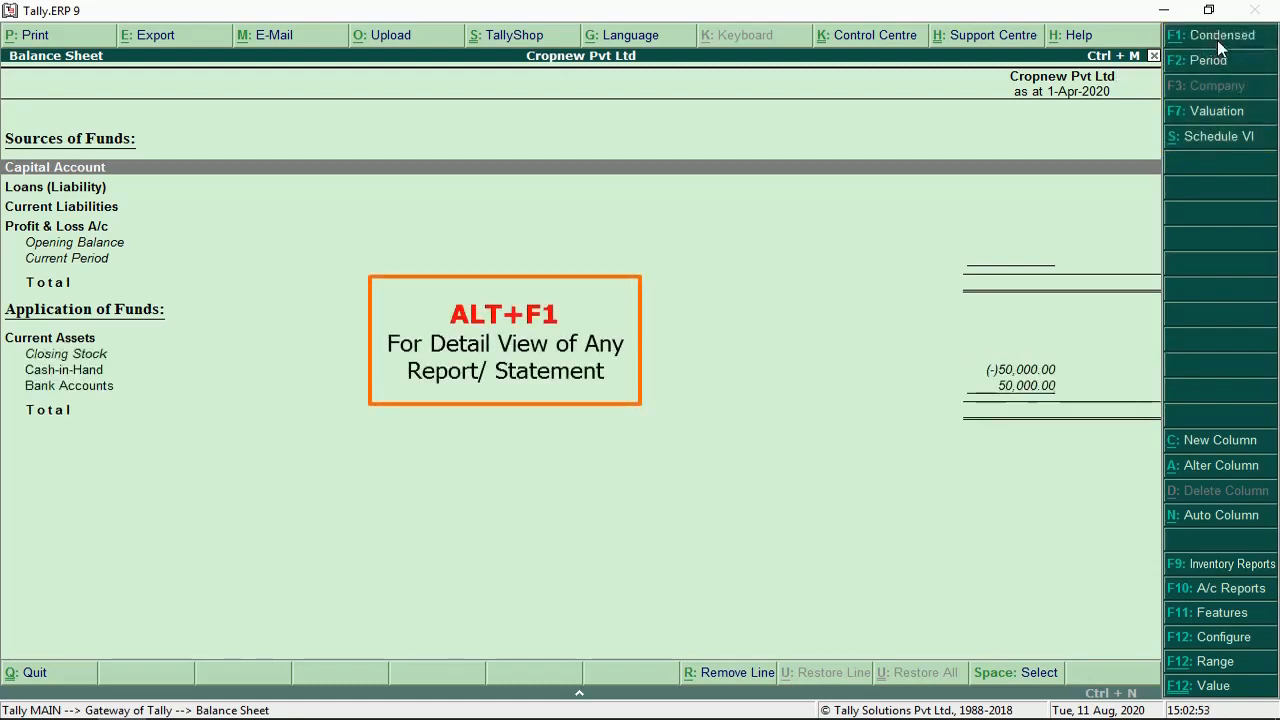
Step: Examine the Cash-in-Hand and Bank Accounts lines, view the Bank Accounts group summary, and close the reports
{"action": "left_click", "coordinate": [68, 371]}
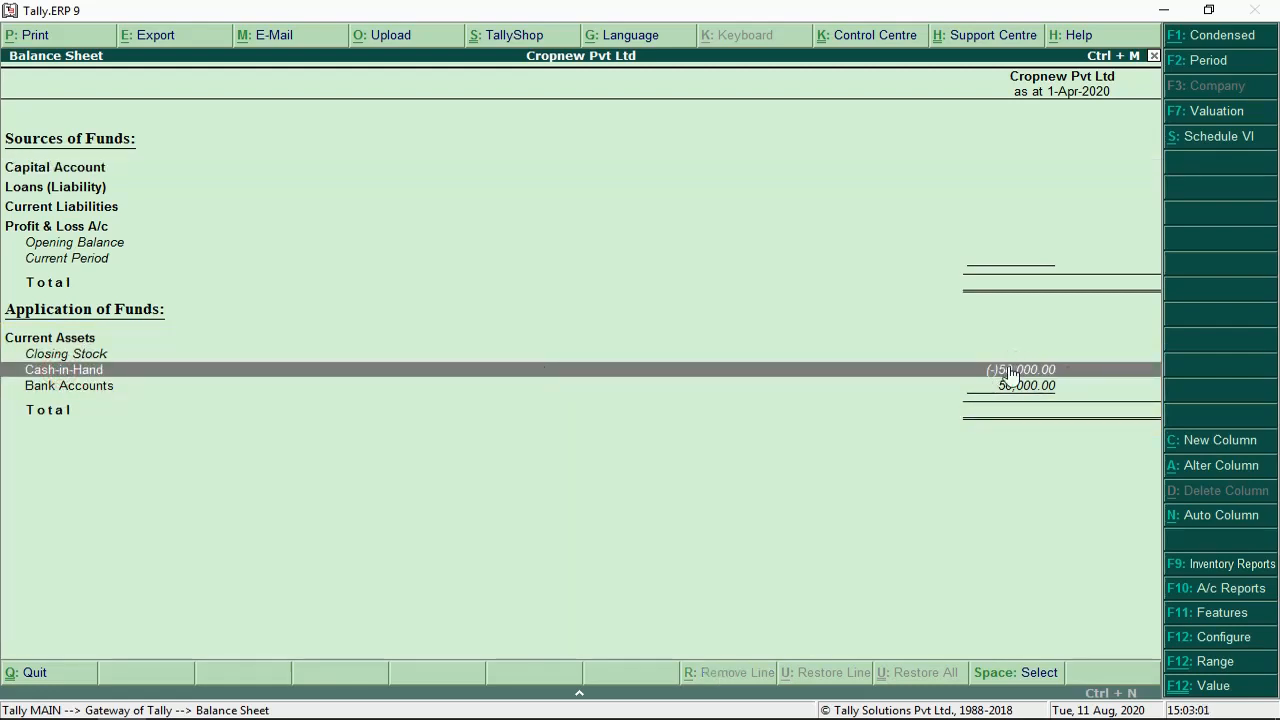
{"action": "left_click", "coordinate": [80, 391]}
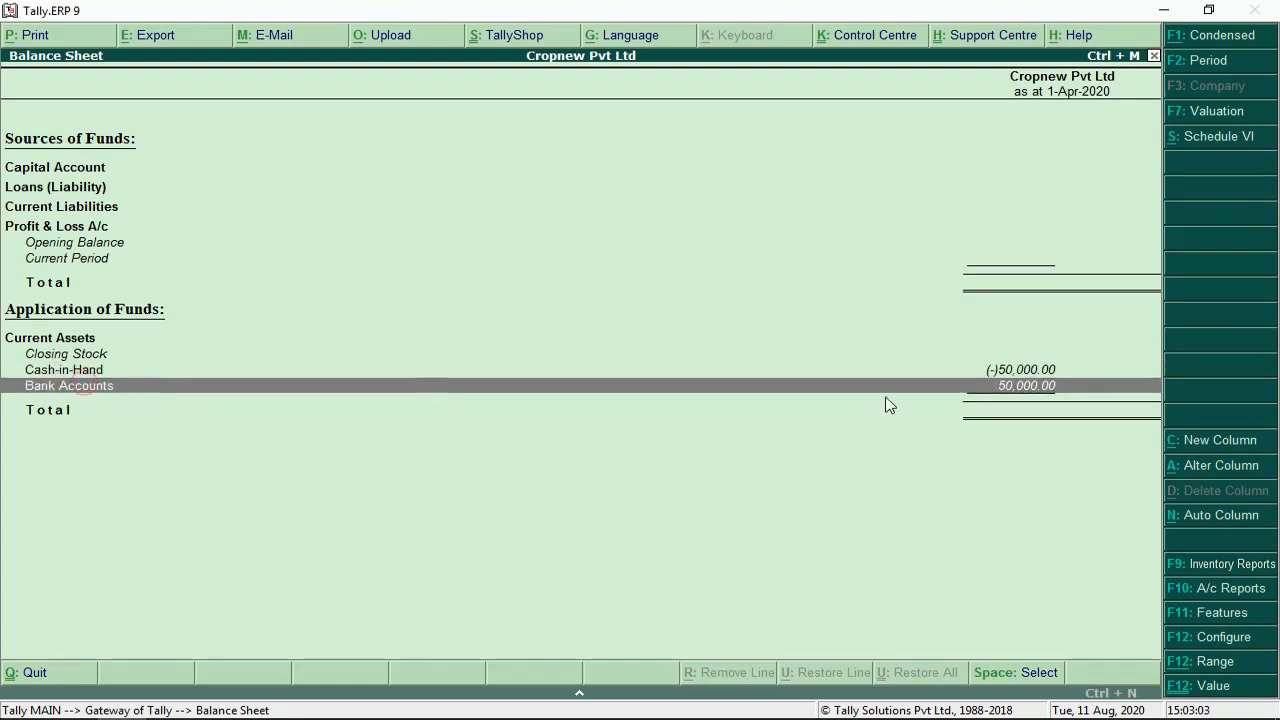
{"action": "left_click", "coordinate": [1014, 373]}
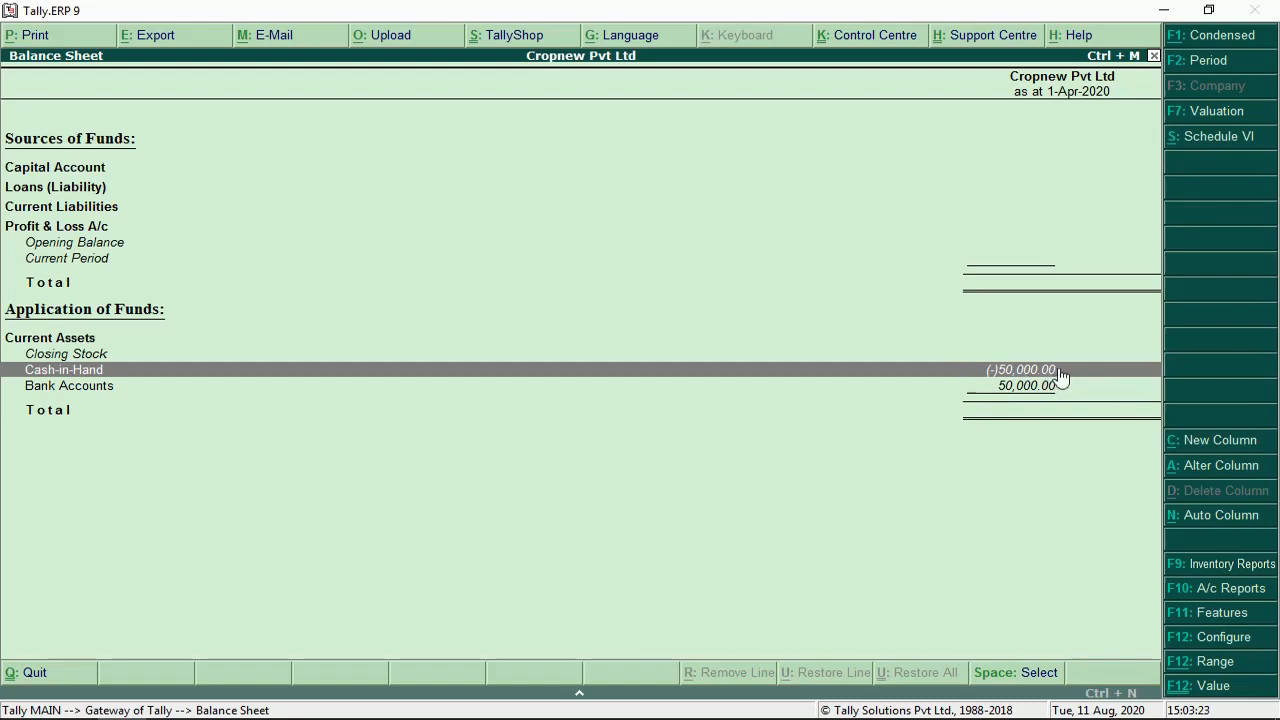
{"action": "left_click", "coordinate": [64, 392]}
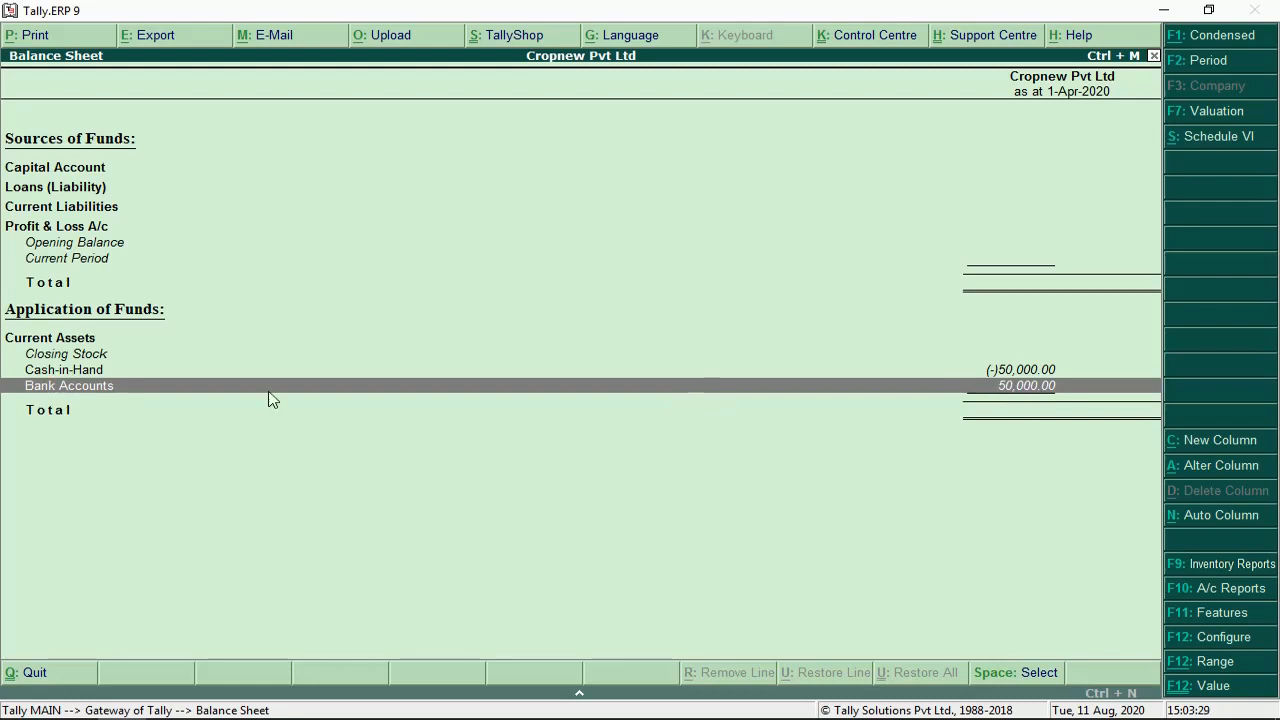
{"action": "left_click", "coordinate": [209, 395]}
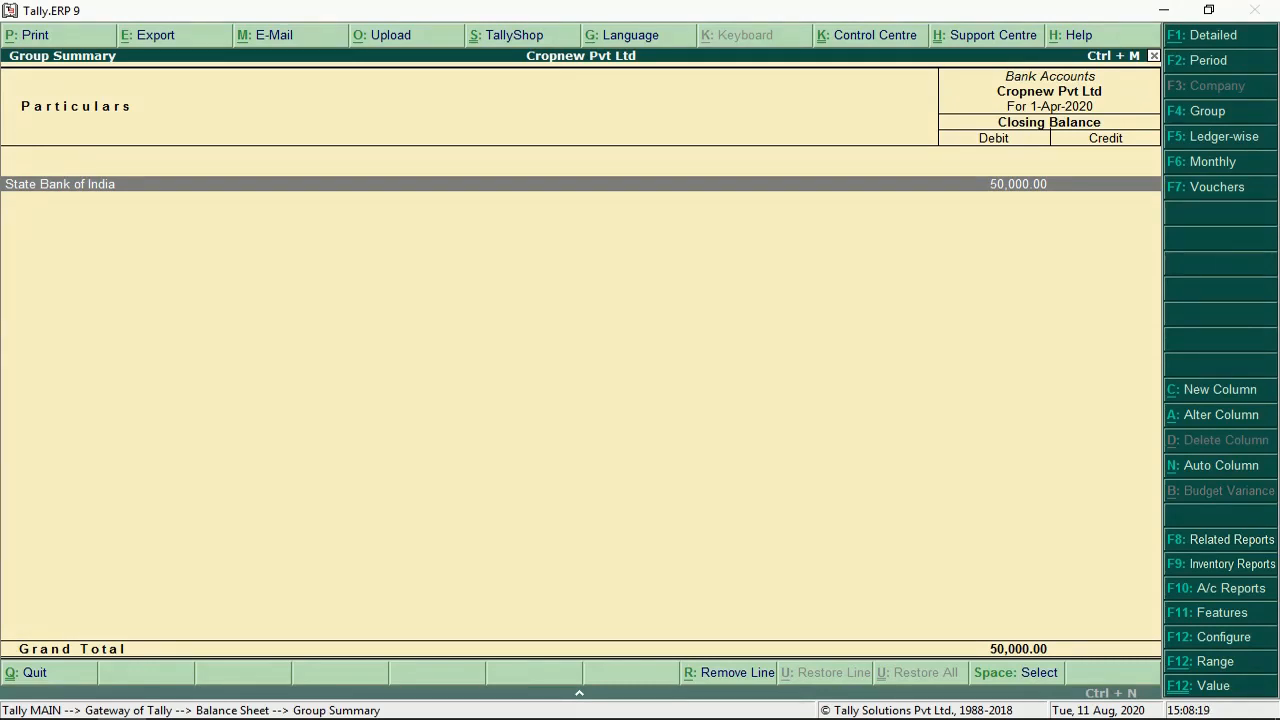
{"action": "key", "text": "Escape"}
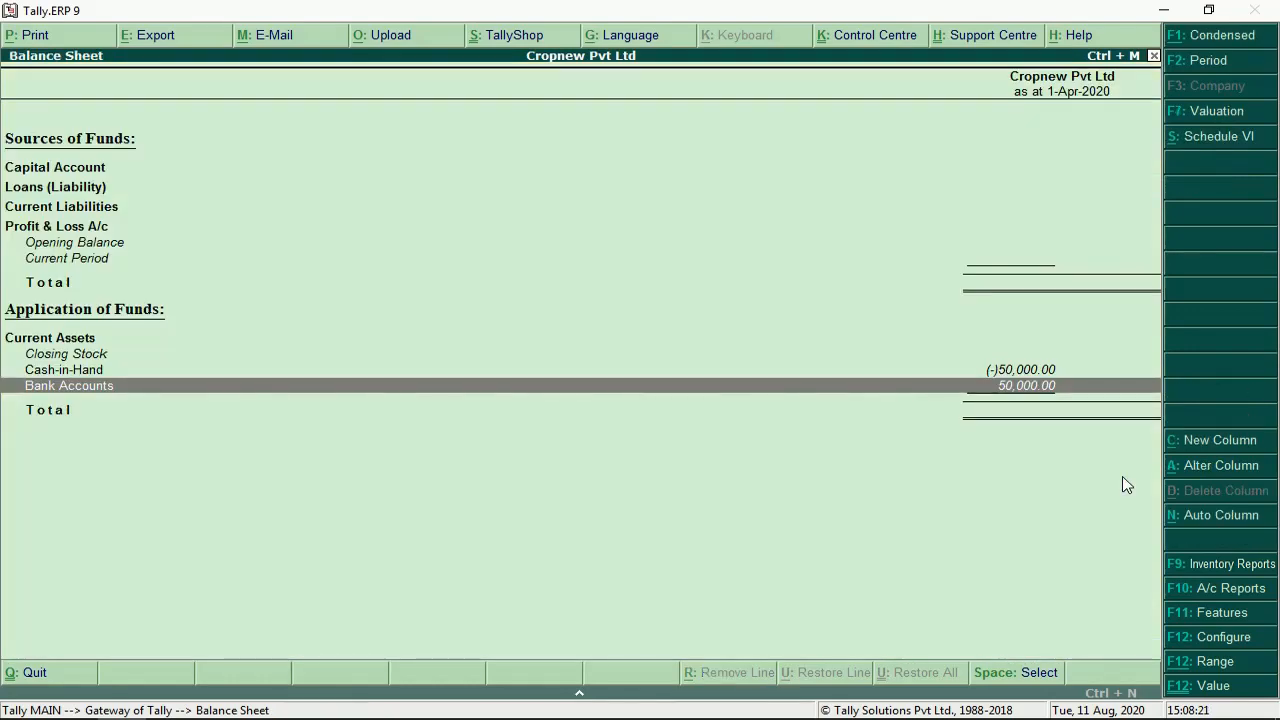
{"action": "key", "text": "Escape"}
Step: Start a new contra voucher and credit the State Bank of India ledger with 20,000
{"action": "key", "text": "Up"}
{"action": "key", "text": "Up"}
{"action": "key", "text": "Up"}
{"action": "key", "text": "Up"}
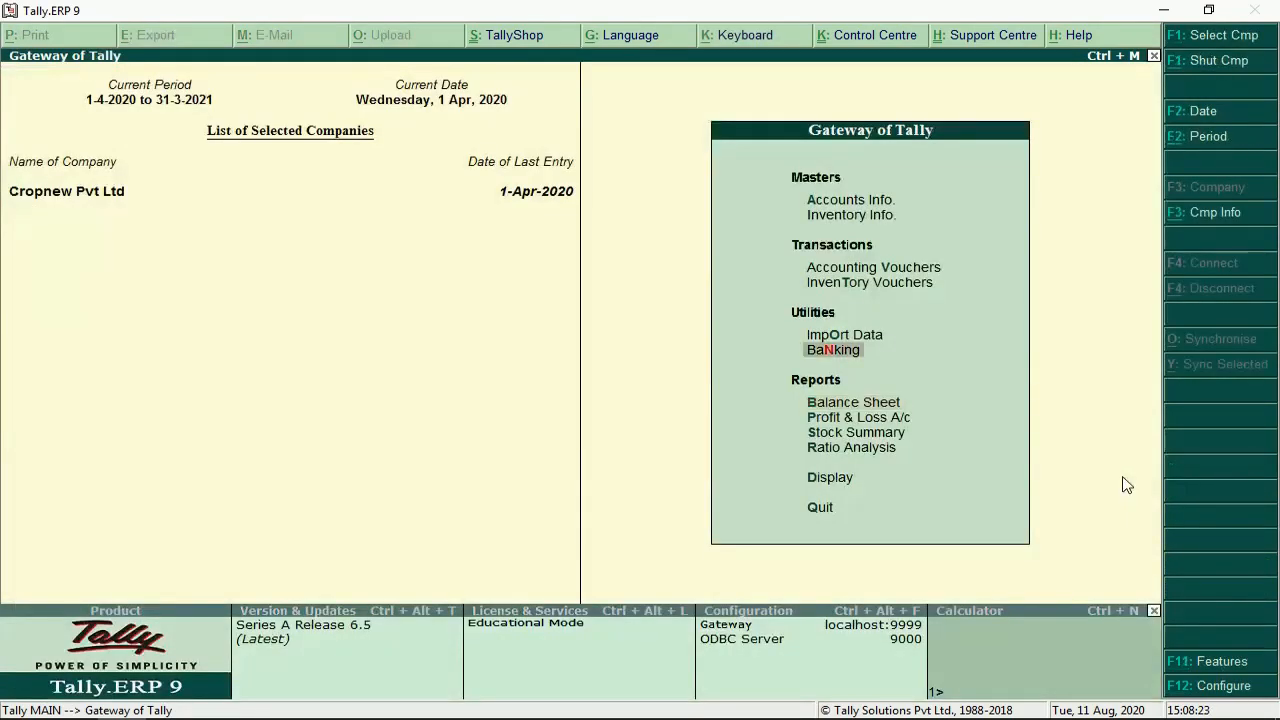
{"action": "key", "text": "Return"}
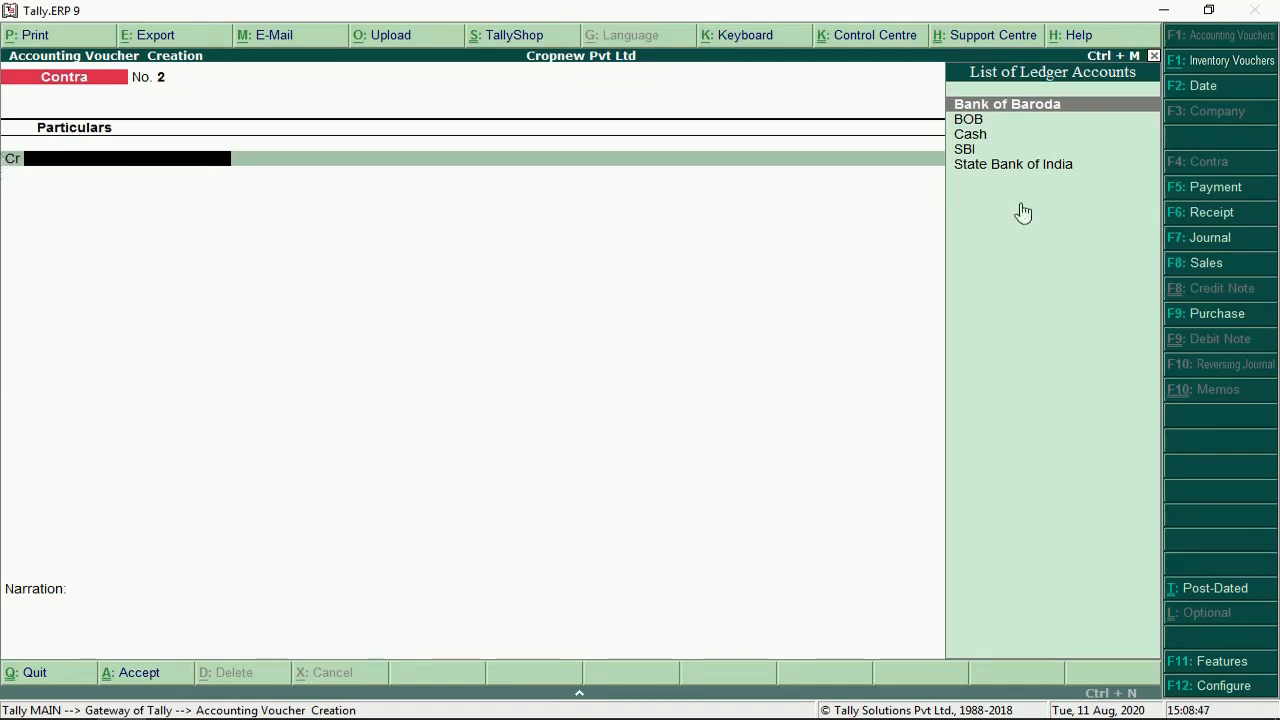
{"action": "key", "text": "Down"}
{"action": "key", "text": "Down"}
{"action": "key", "text": "Down"}
{"action": "key", "text": "Down"}
{"action": "key", "text": "Return"}
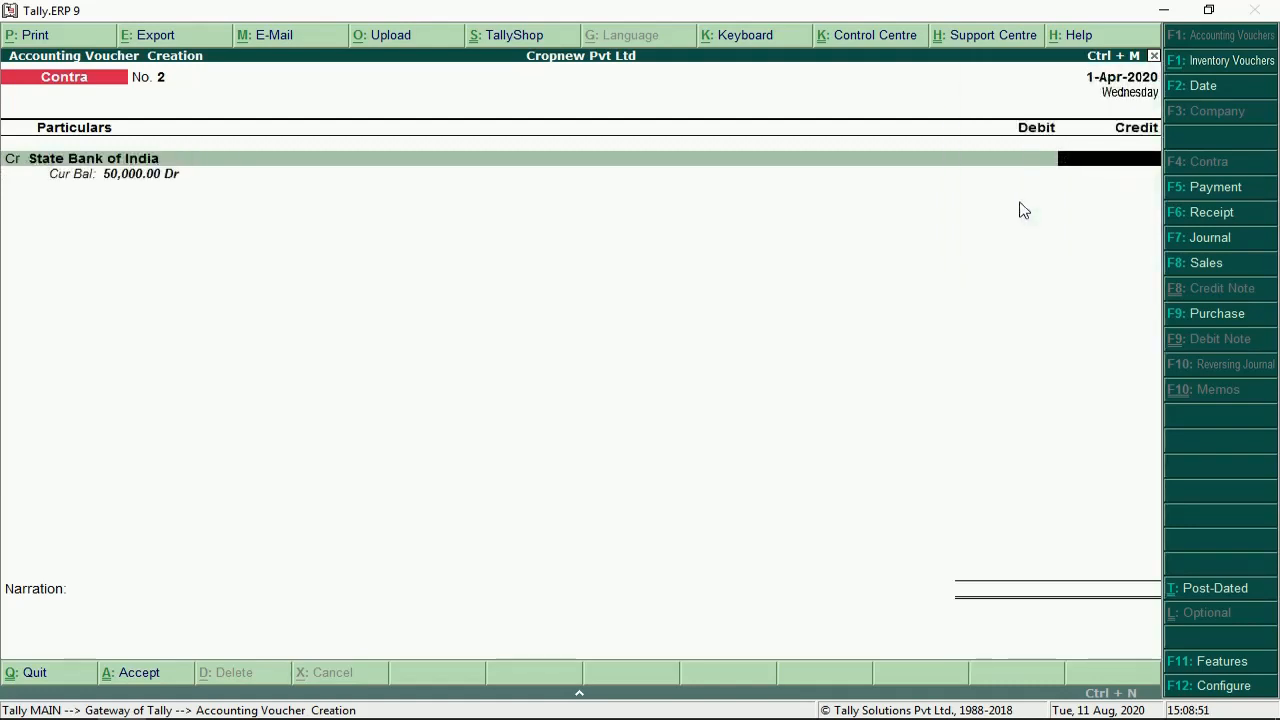
{"action": "type", "text": "20000"}
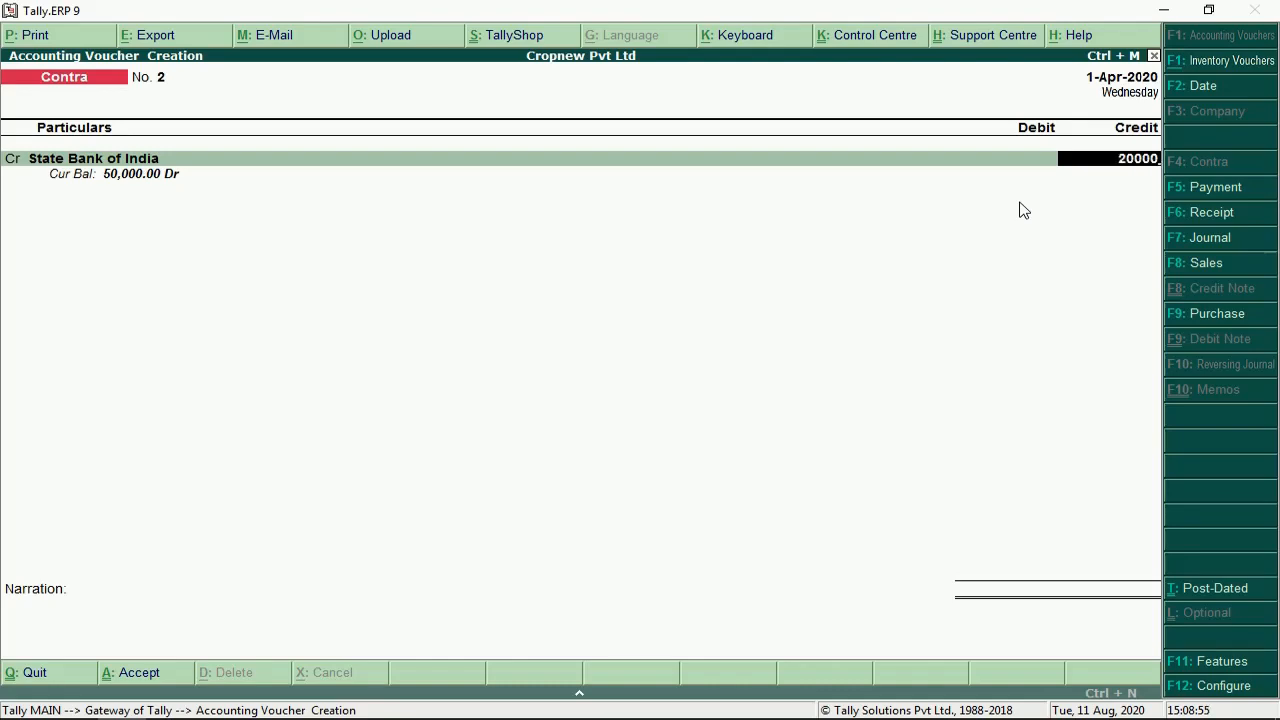
Step: Allocate the 20,000 as a Cheque with cheque range Not Applicable, instrument number 000111, date 1-Apr-2020 and favouring name Self
{"action": "key", "text": "Return"}
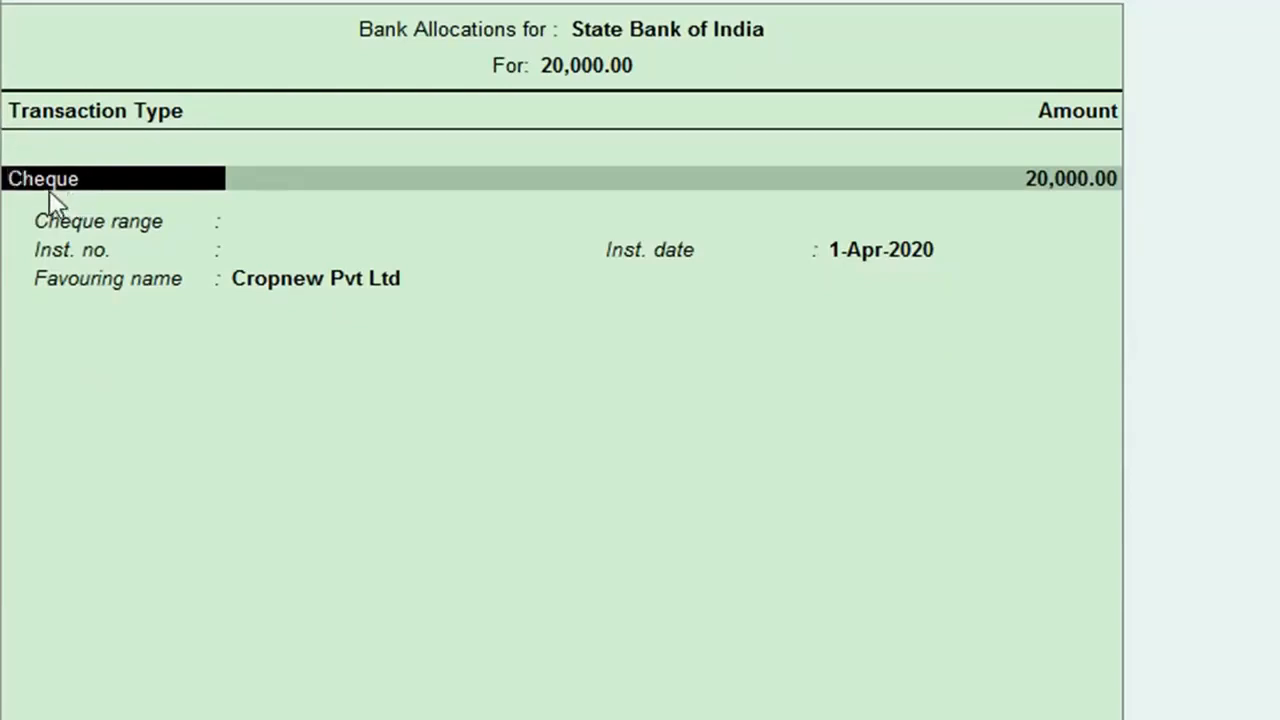
{"action": "key", "text": "Return"}
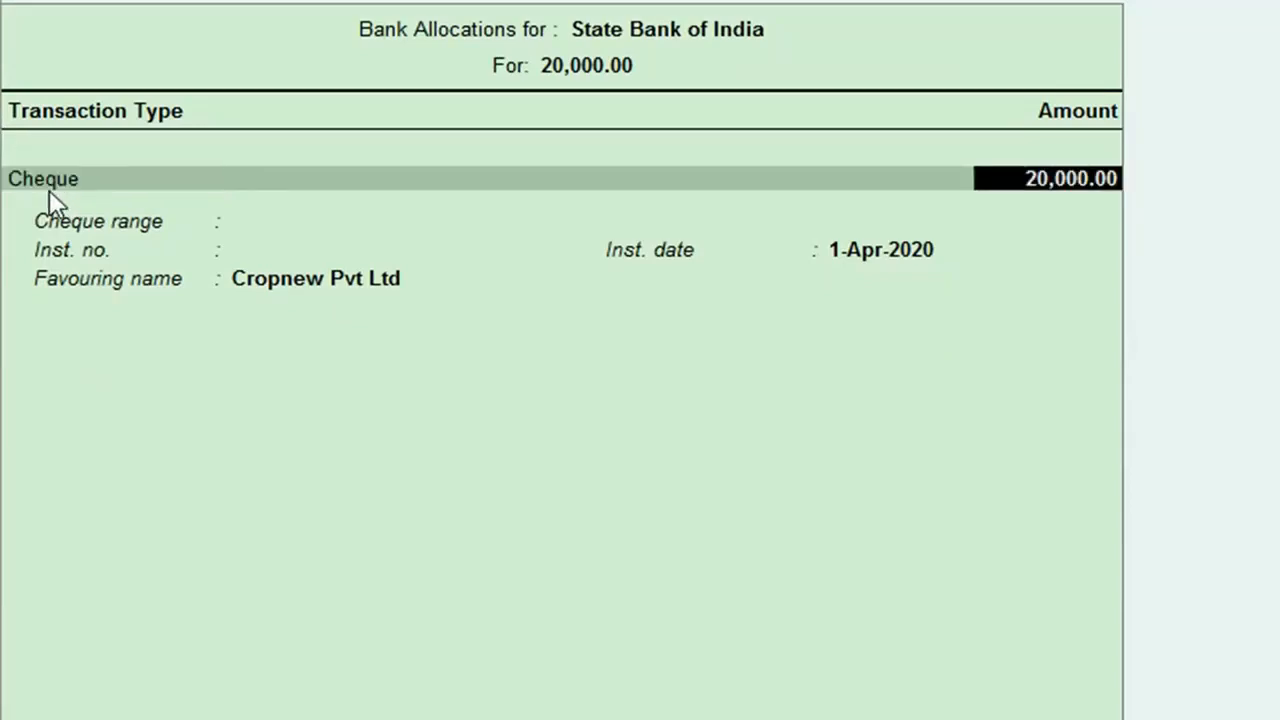
{"action": "key", "text": "Return"}
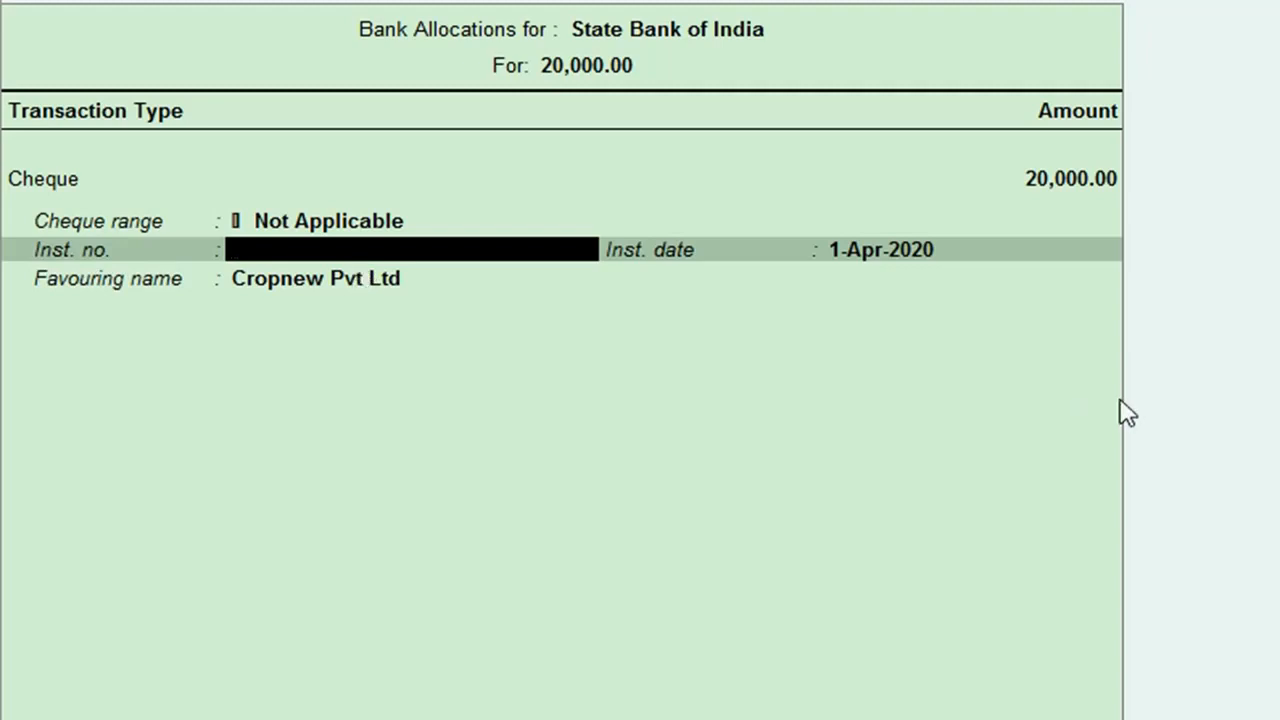
{"action": "type", "text": "000111"}
{"action": "key", "text": "Return"}
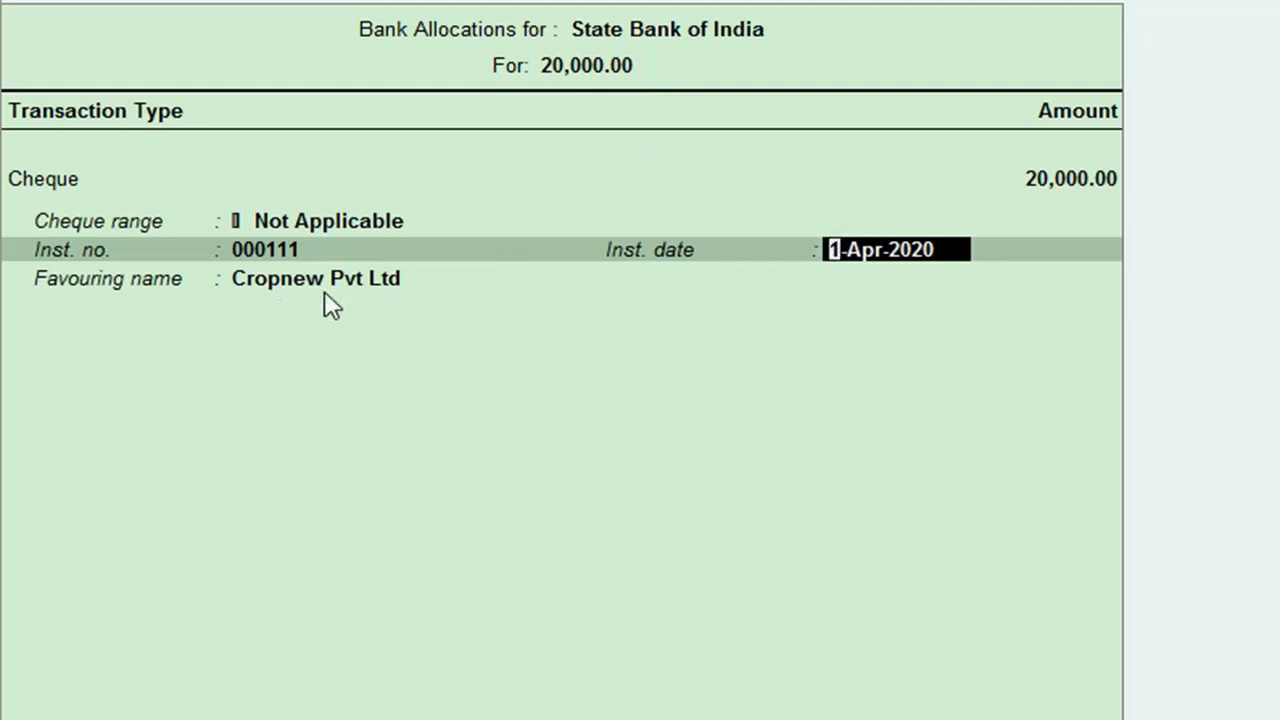
{"action": "key", "text": "Return"}
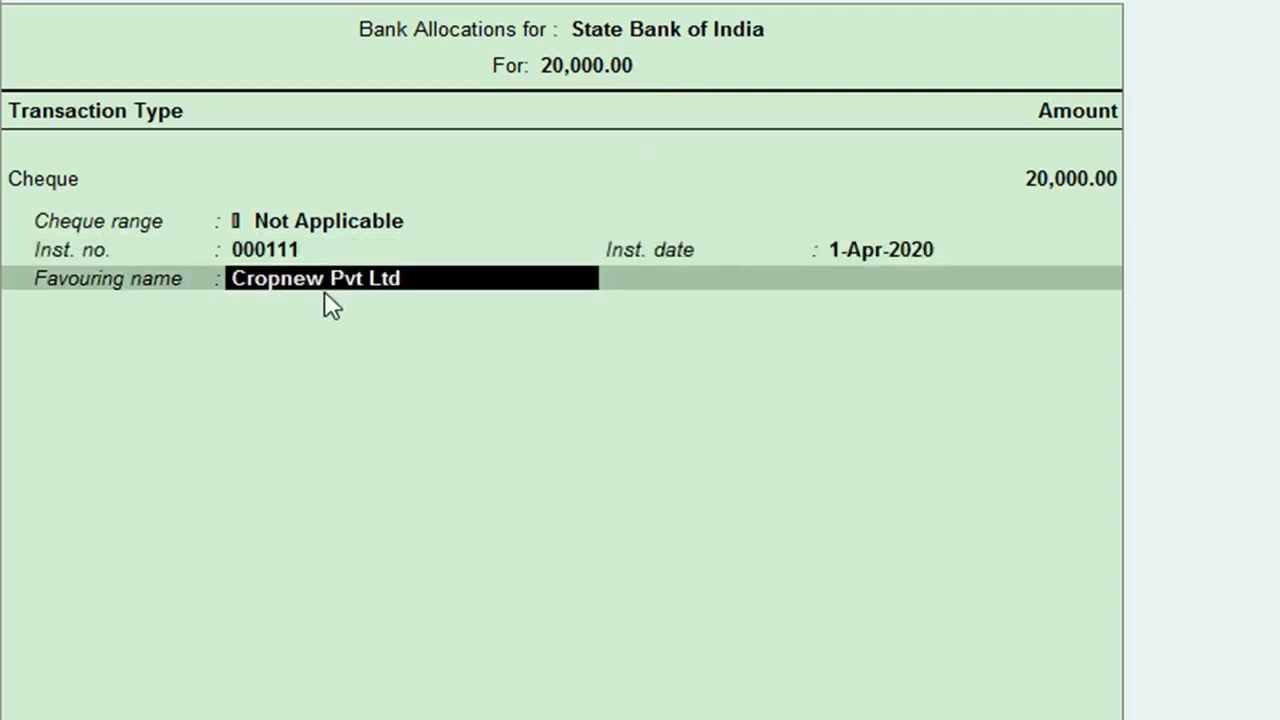
{"action": "type", "text": "Self"}
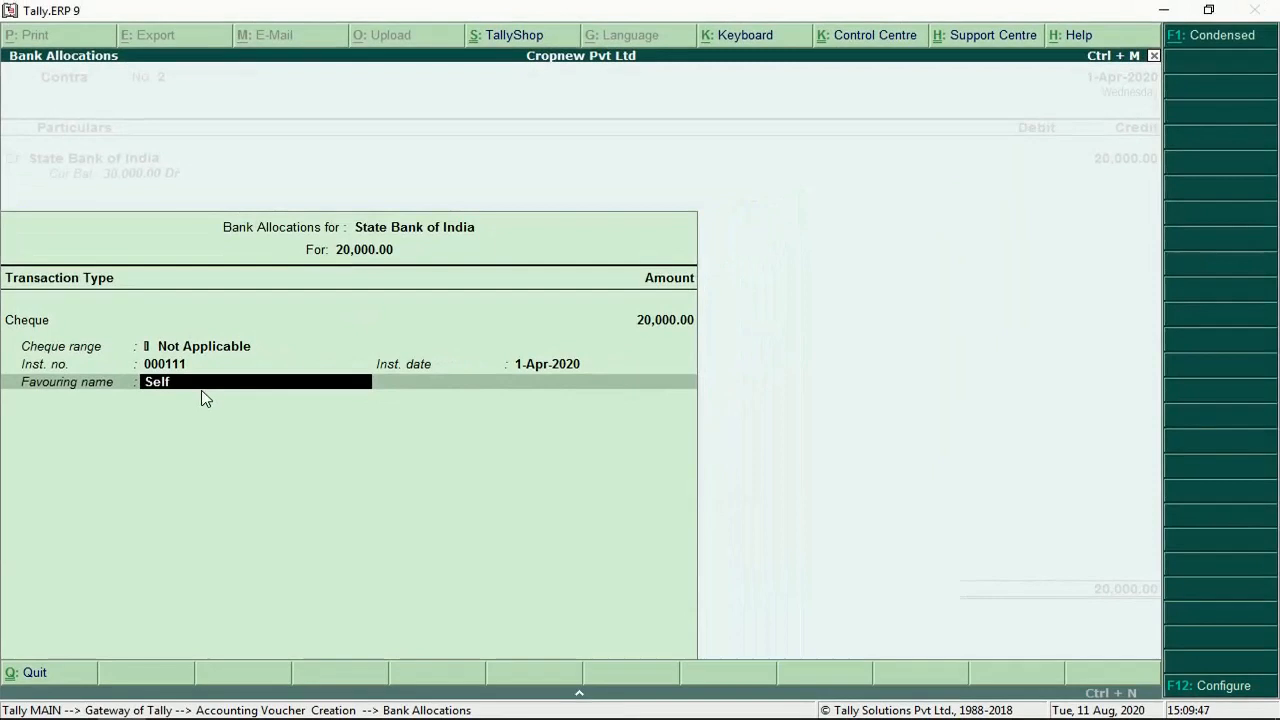
{"action": "key", "text": "Return"}
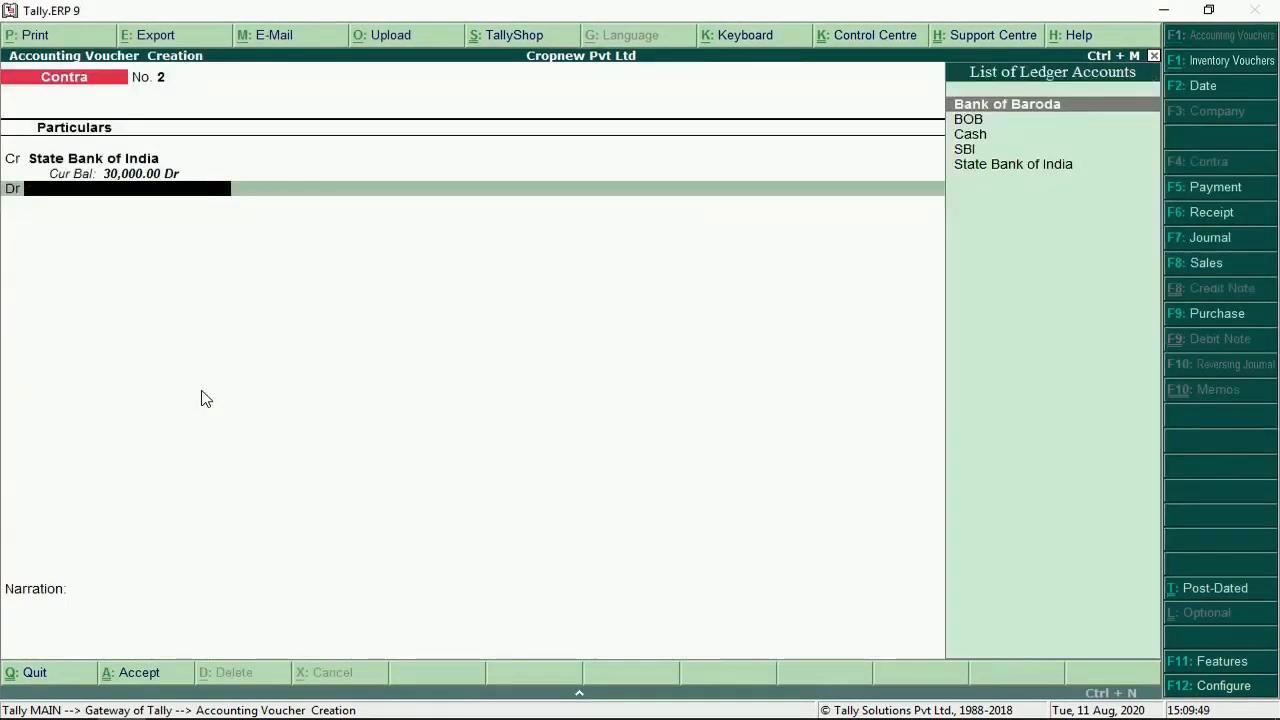
Step: Debit the Cash ledger with 20,000 and save the contra voucher without a narration
{"action": "key", "text": "Down"}
{"action": "key", "text": "Down"}
{"action": "key", "text": "Return"}
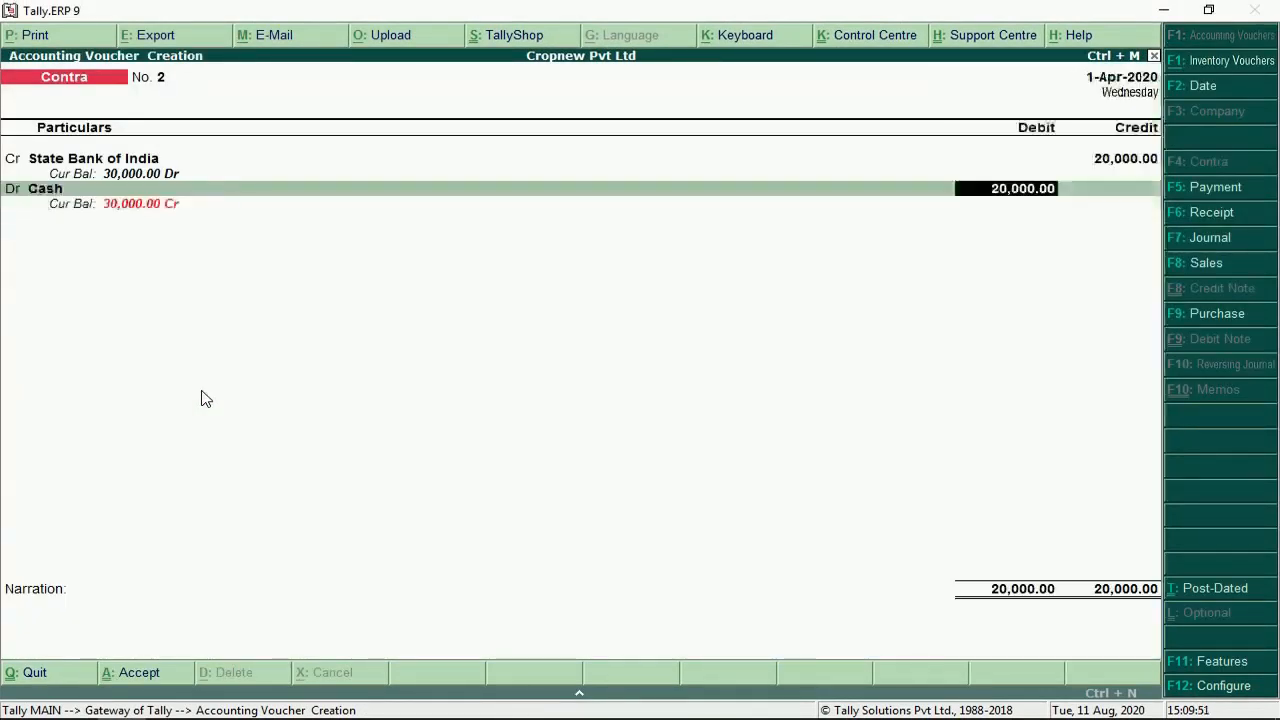
{"action": "key", "text": "Return"}
{"action": "key", "text": "Return"}
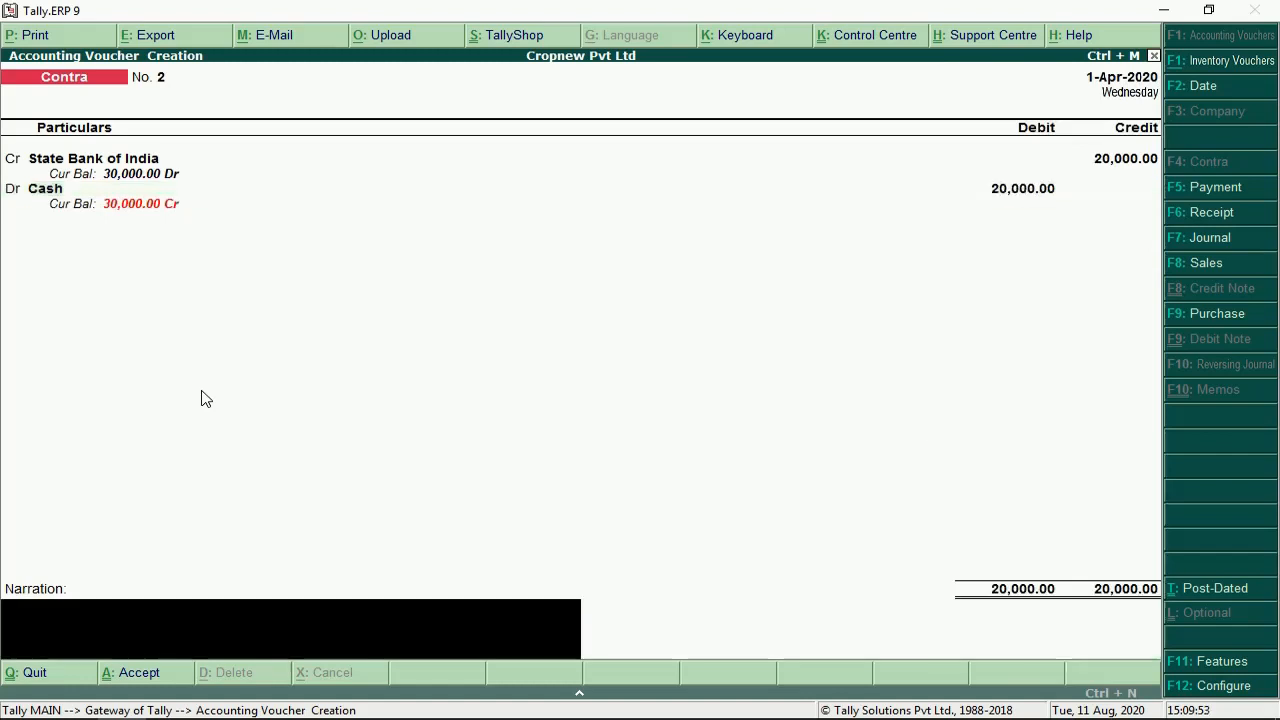
{"action": "key", "text": "Return"}
{"action": "key", "text": "Return"}
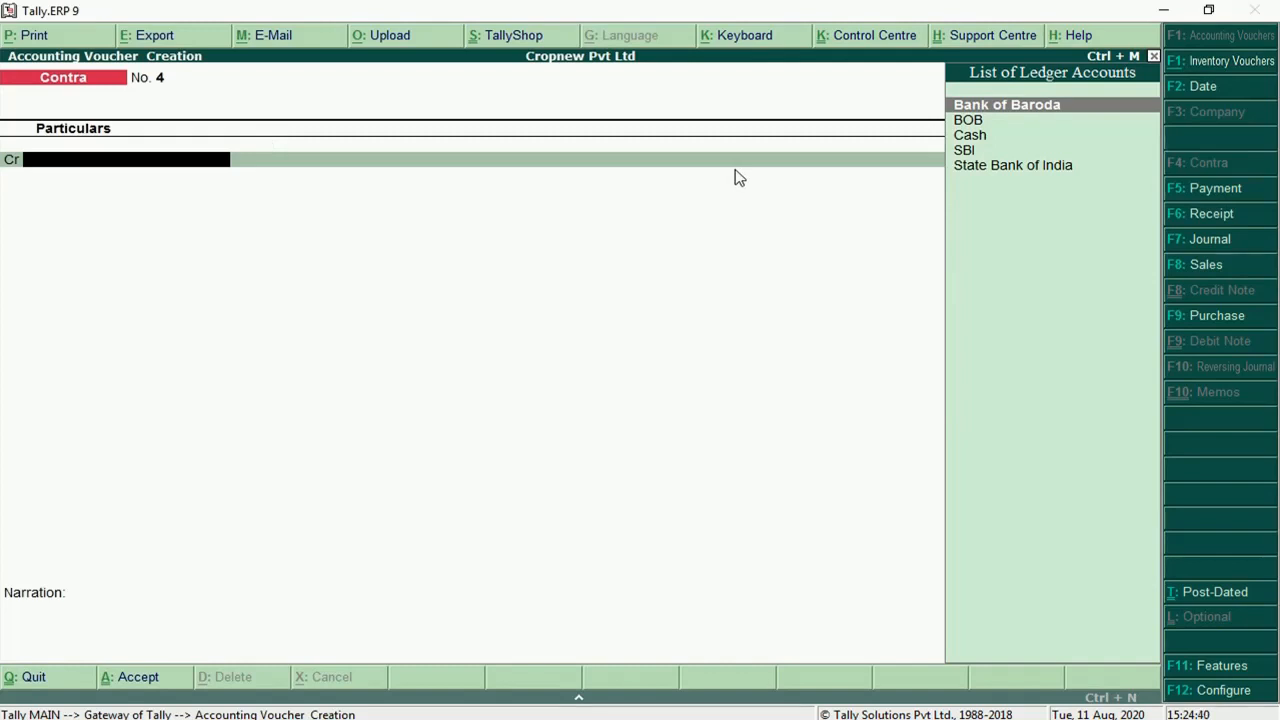
Step: Exit voucher creation and open the Day Book report
{"action": "key", "text": "Escape"}
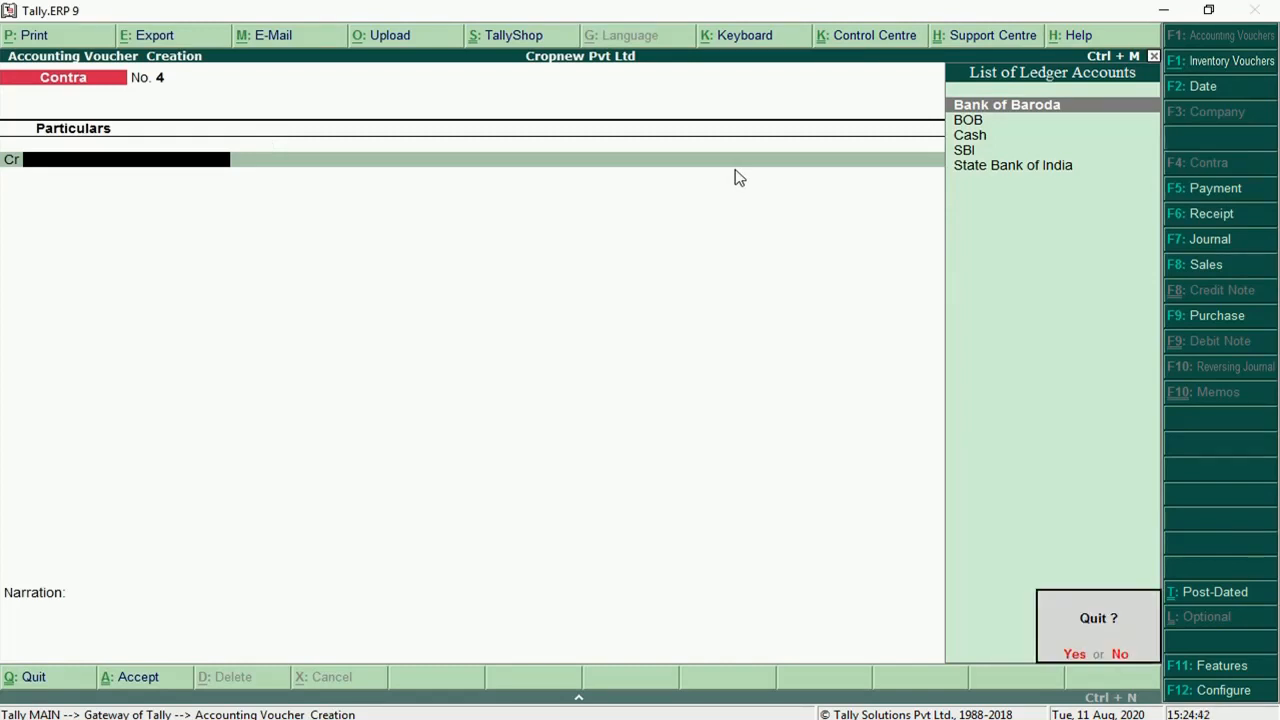
{"action": "key", "text": "Return"}
{"action": "key", "text": "Down"}
{"action": "key", "text": "Down"}
{"action": "key", "text": "Down"}
{"action": "key", "text": "Down"}
{"action": "key", "text": "Down"}
{"action": "key", "text": "Down"}
{"action": "key", "text": "Down"}
{"action": "key", "text": "Down"}
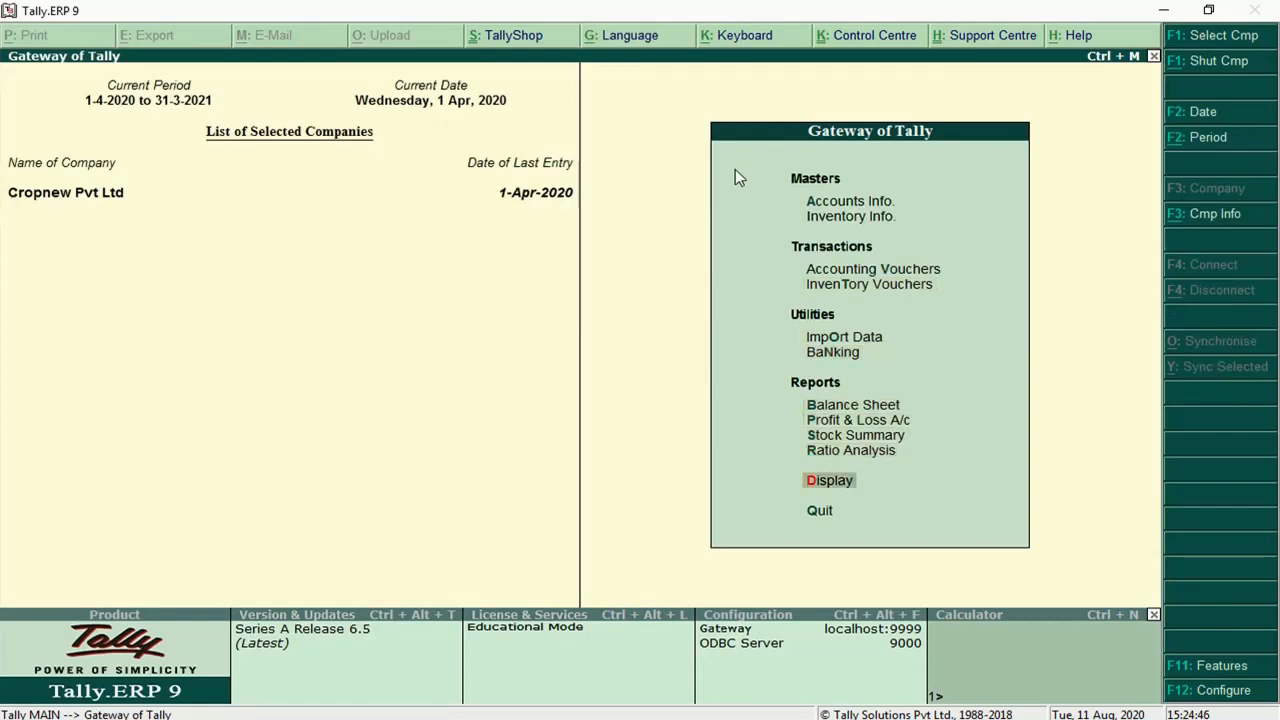
{"action": "key", "text": "Return"}
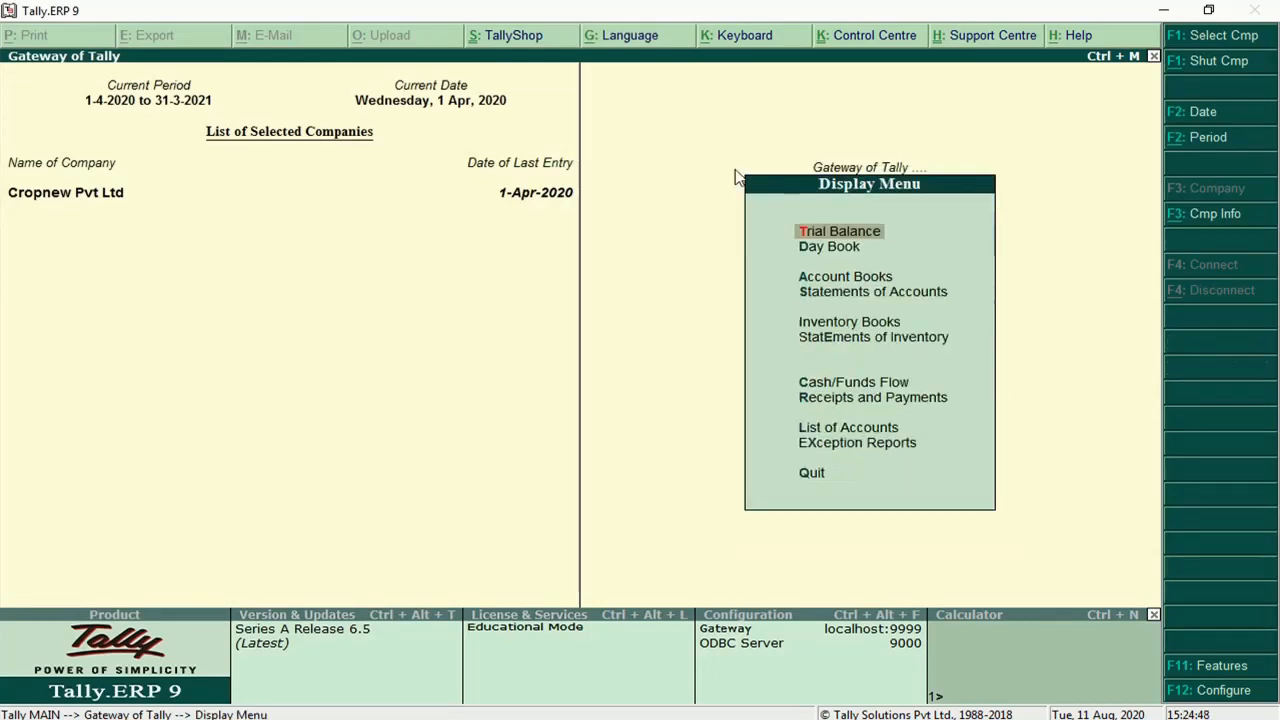
{"action": "key", "text": "Down"}
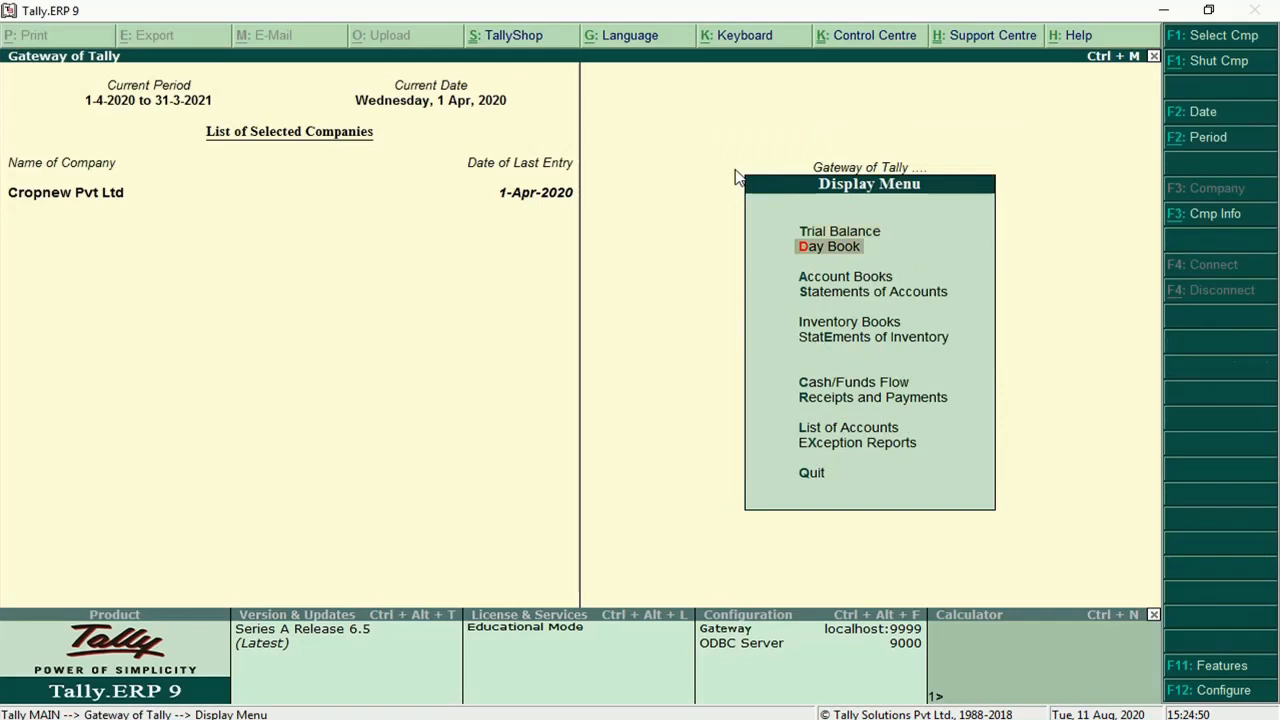
{"action": "key", "text": "Return"}
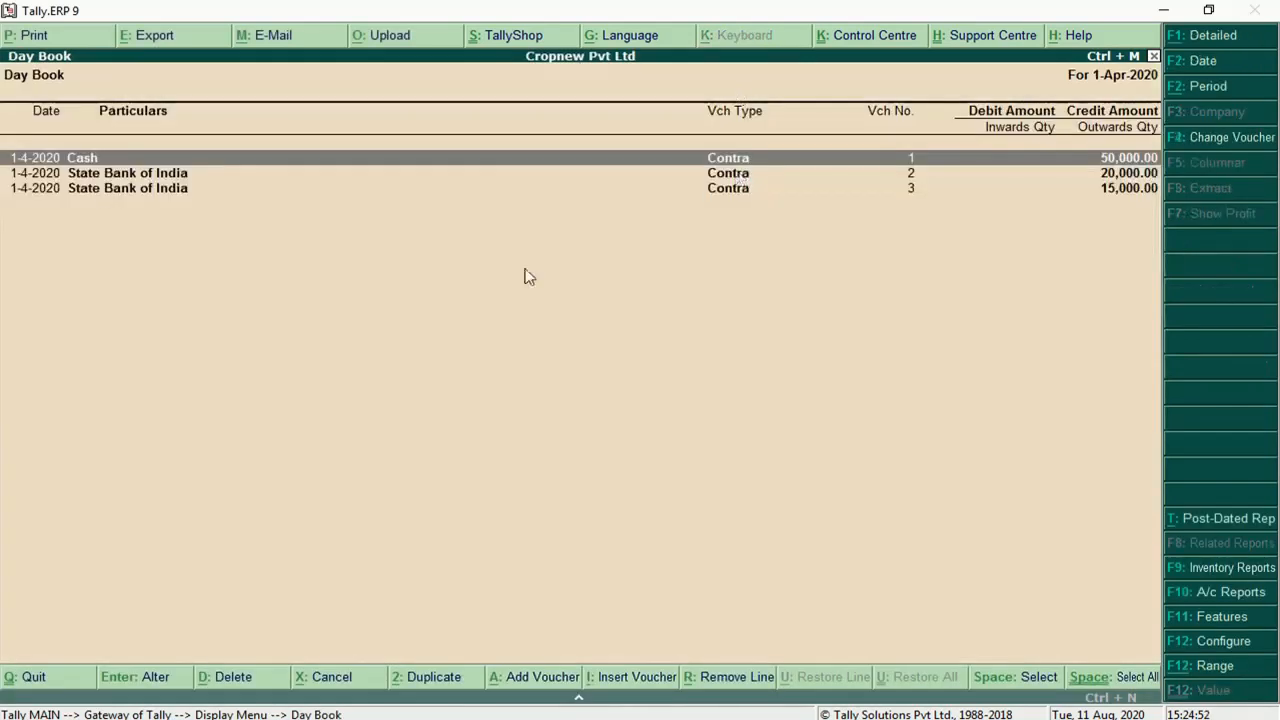